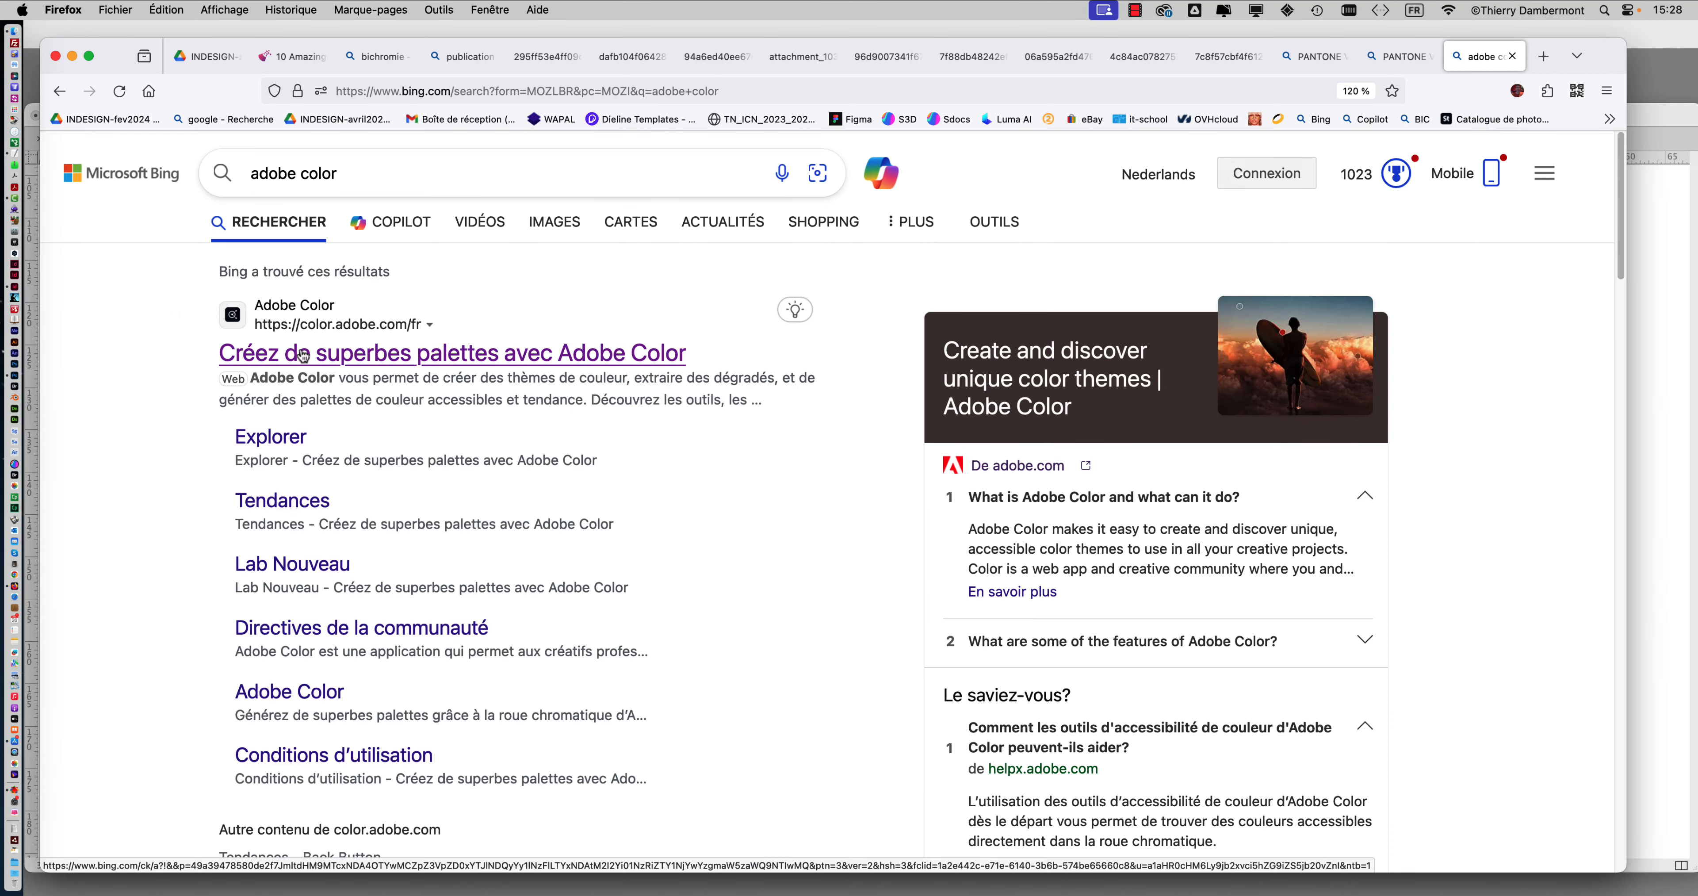
# Open the Adobe Color site and browse the image and colour palettes on its Explorer page
pyautogui.click(298, 342)
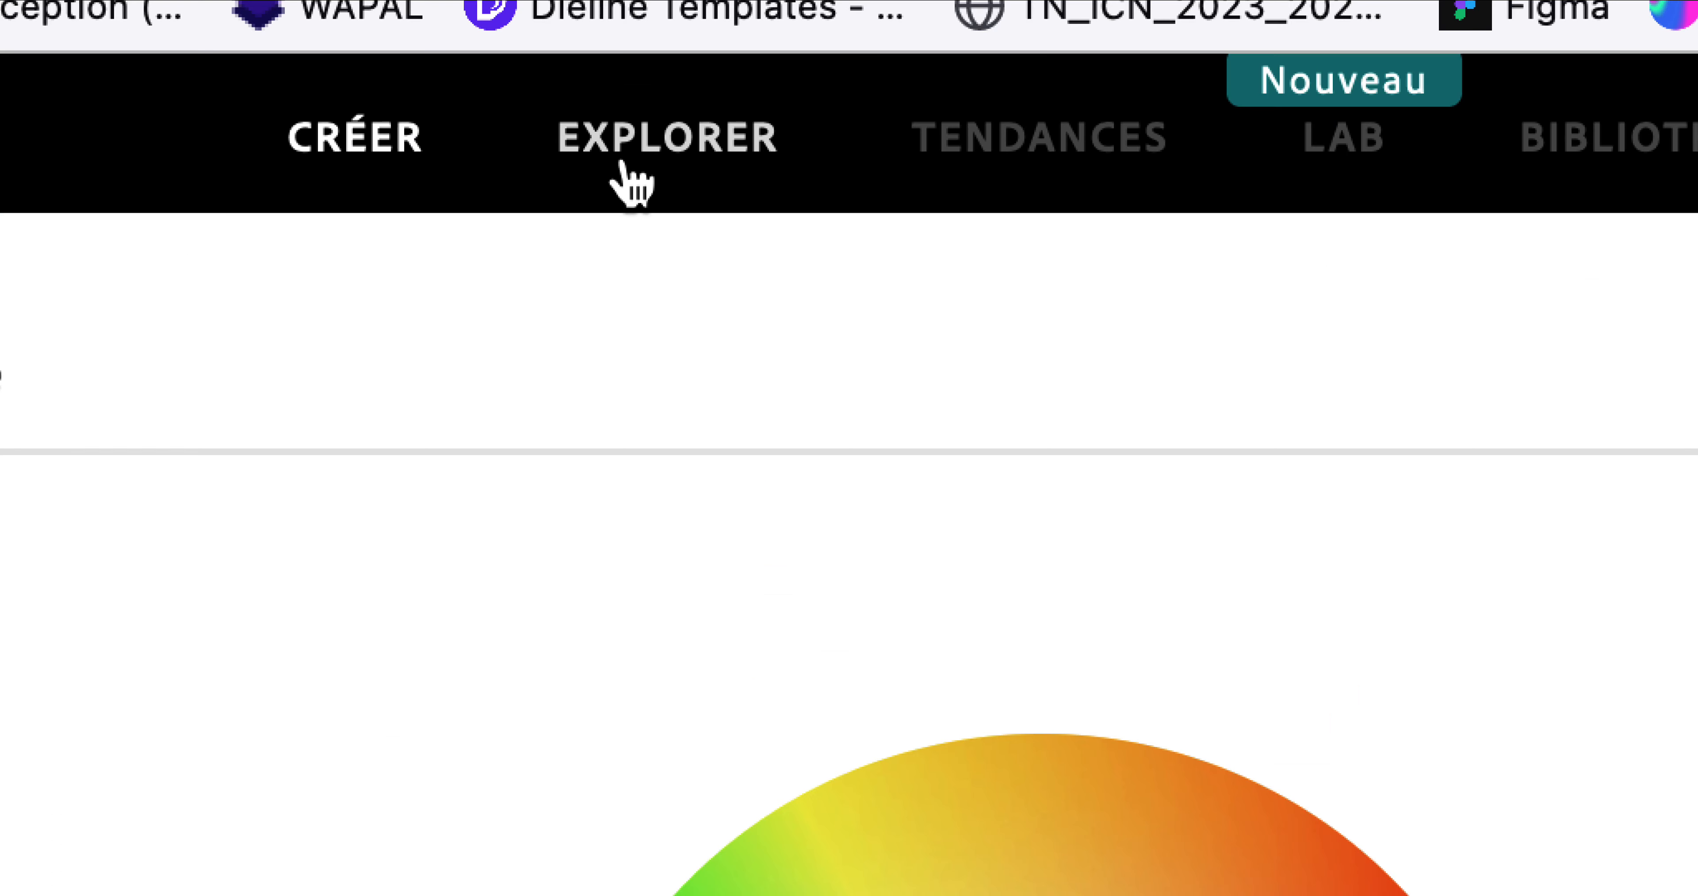
pyautogui.click(622, 165)
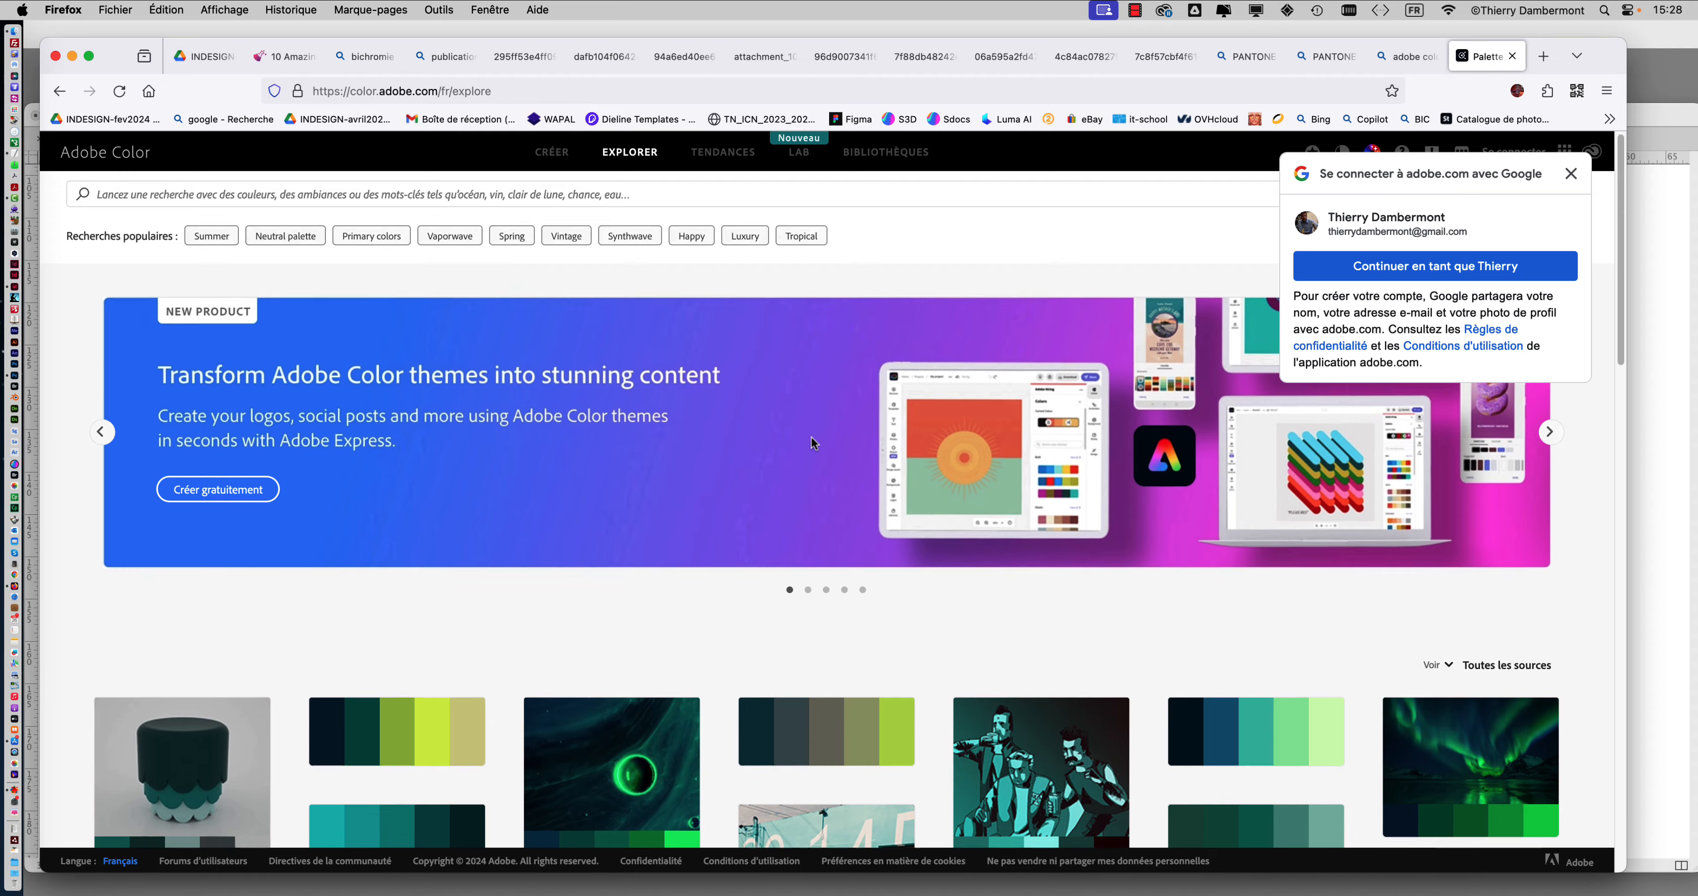
pyautogui.scroll(-3, 811, 437)
pyautogui.scroll(-15, 812, 441)
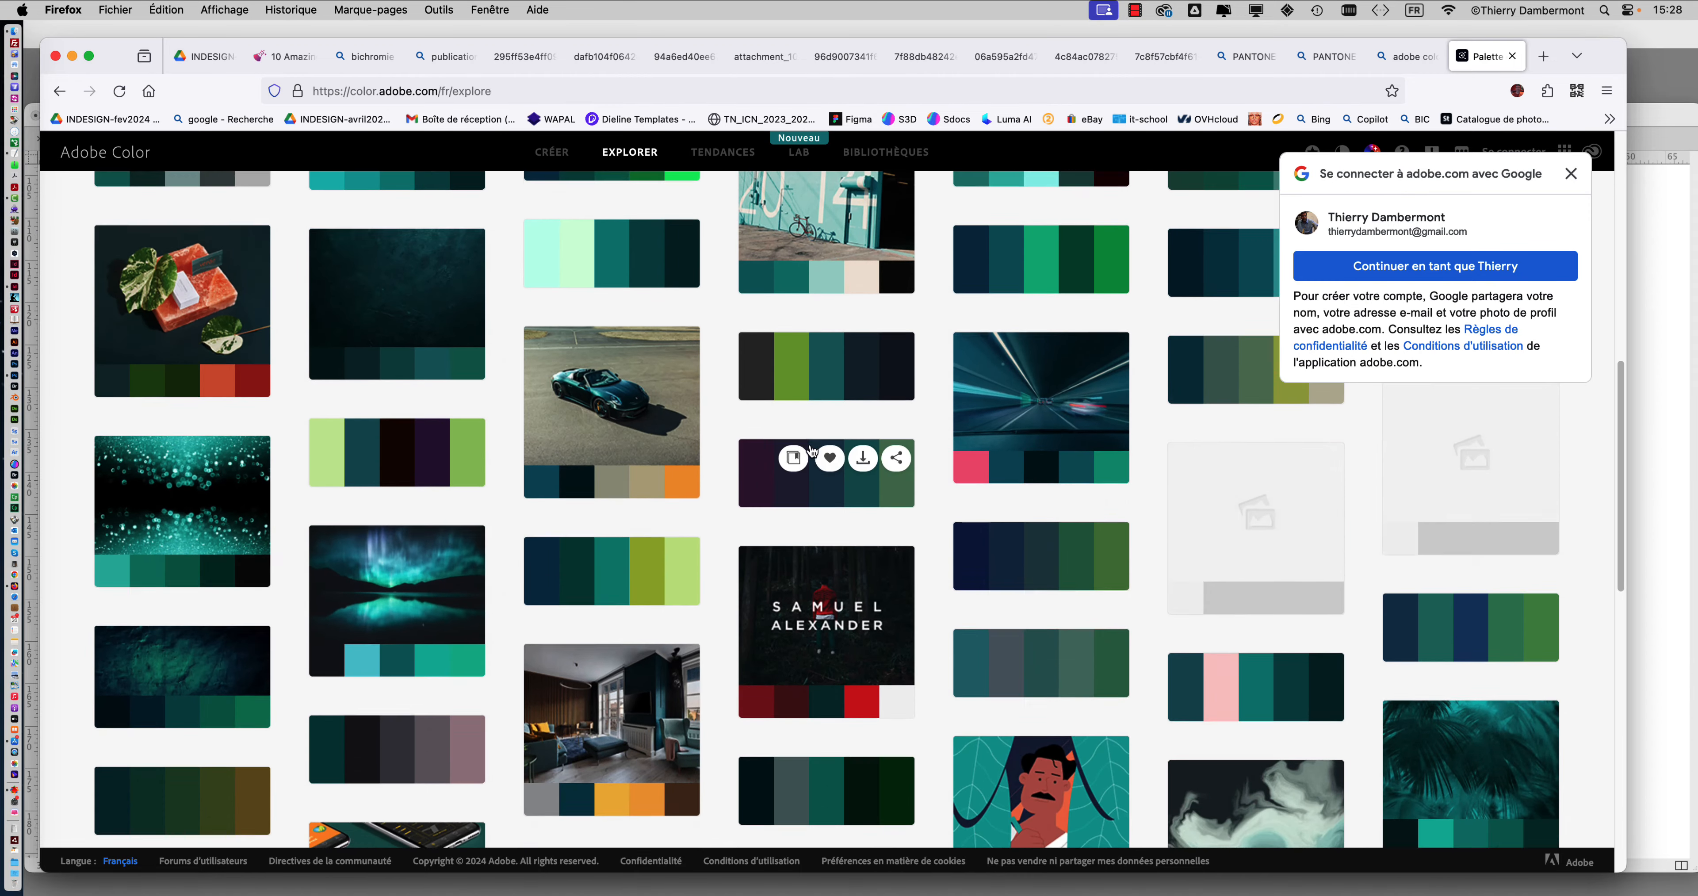
pyautogui.scroll(-10, 812, 450)
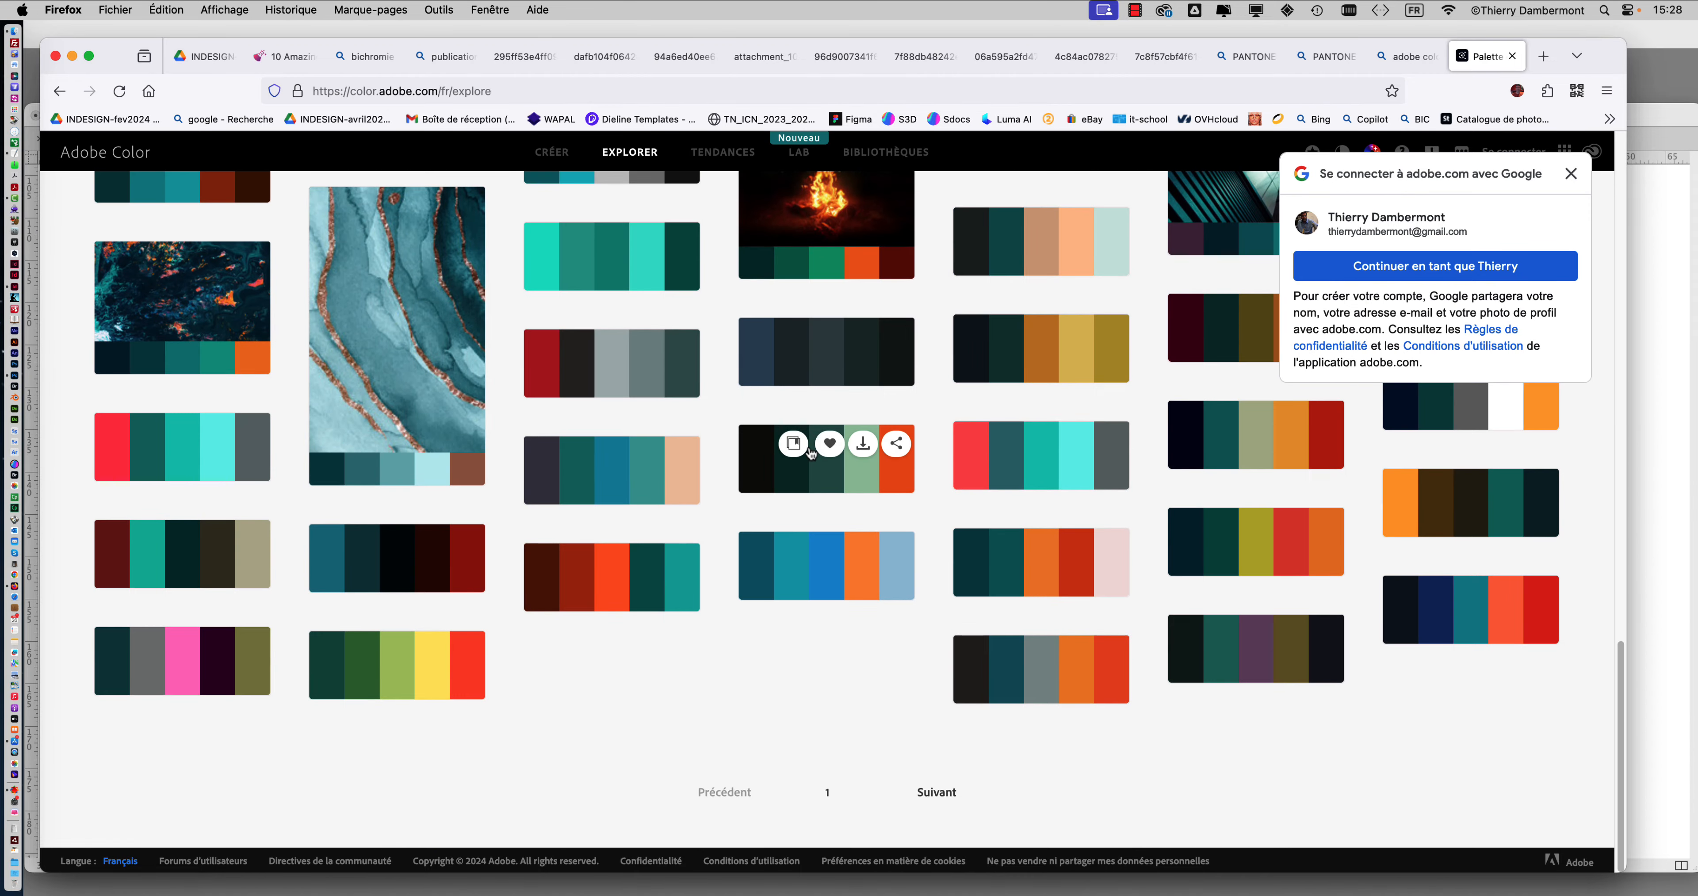
pyautogui.scroll(20, 811, 452)
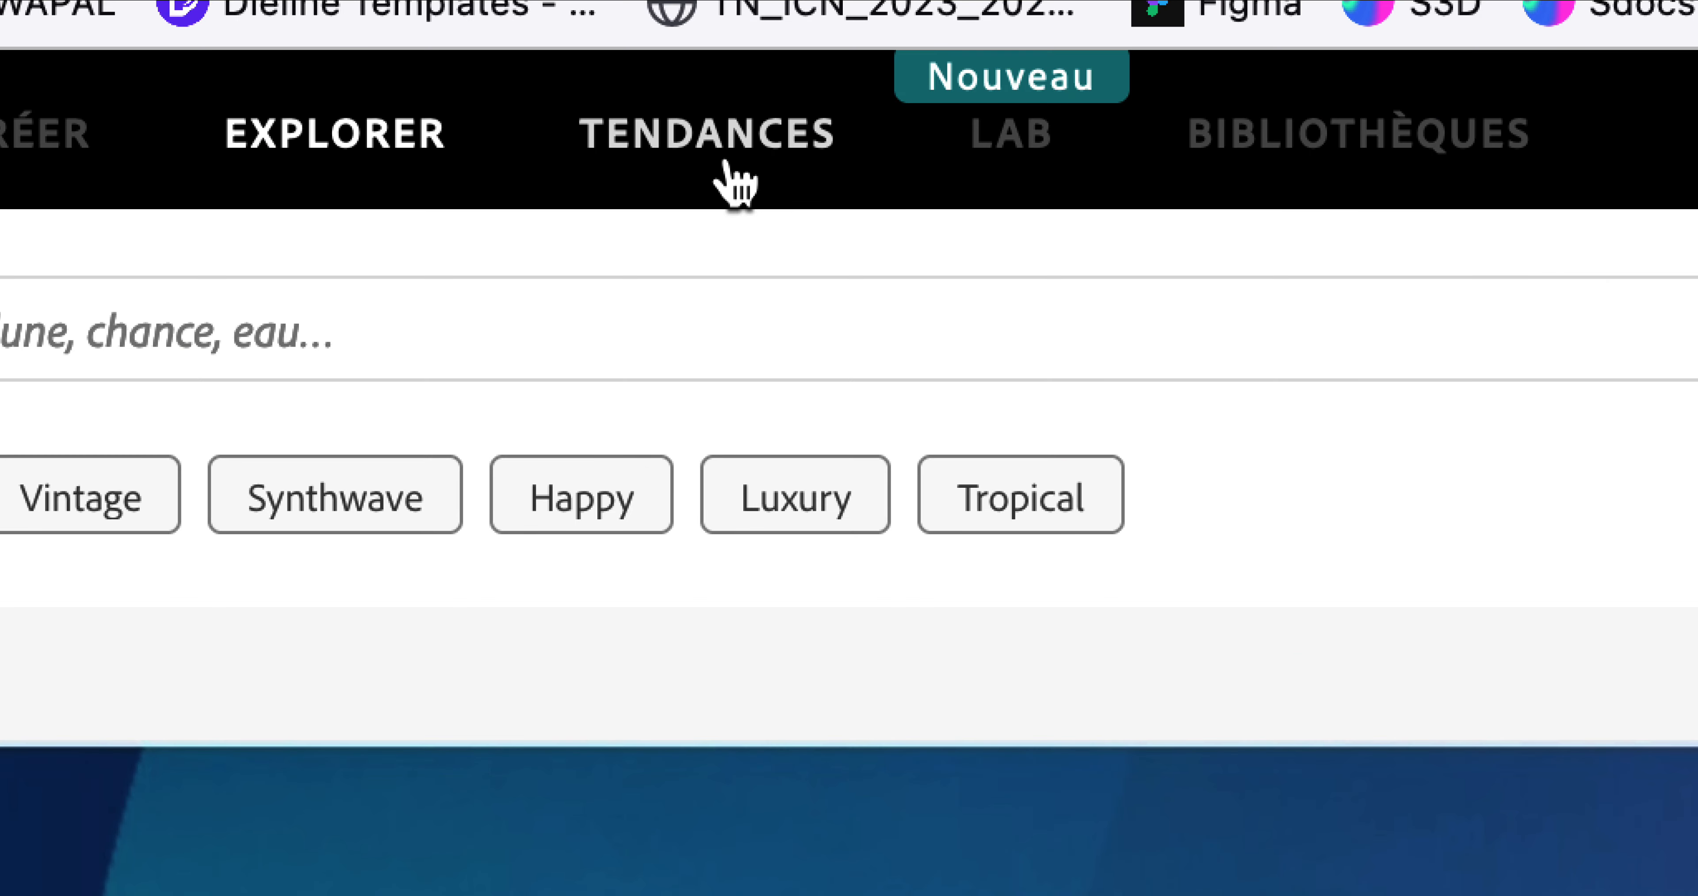
# Open Adobe Color's Tendances page, dismiss the Google sign-in prompt and examine the trend palettes by sector
pyautogui.click(726, 165)
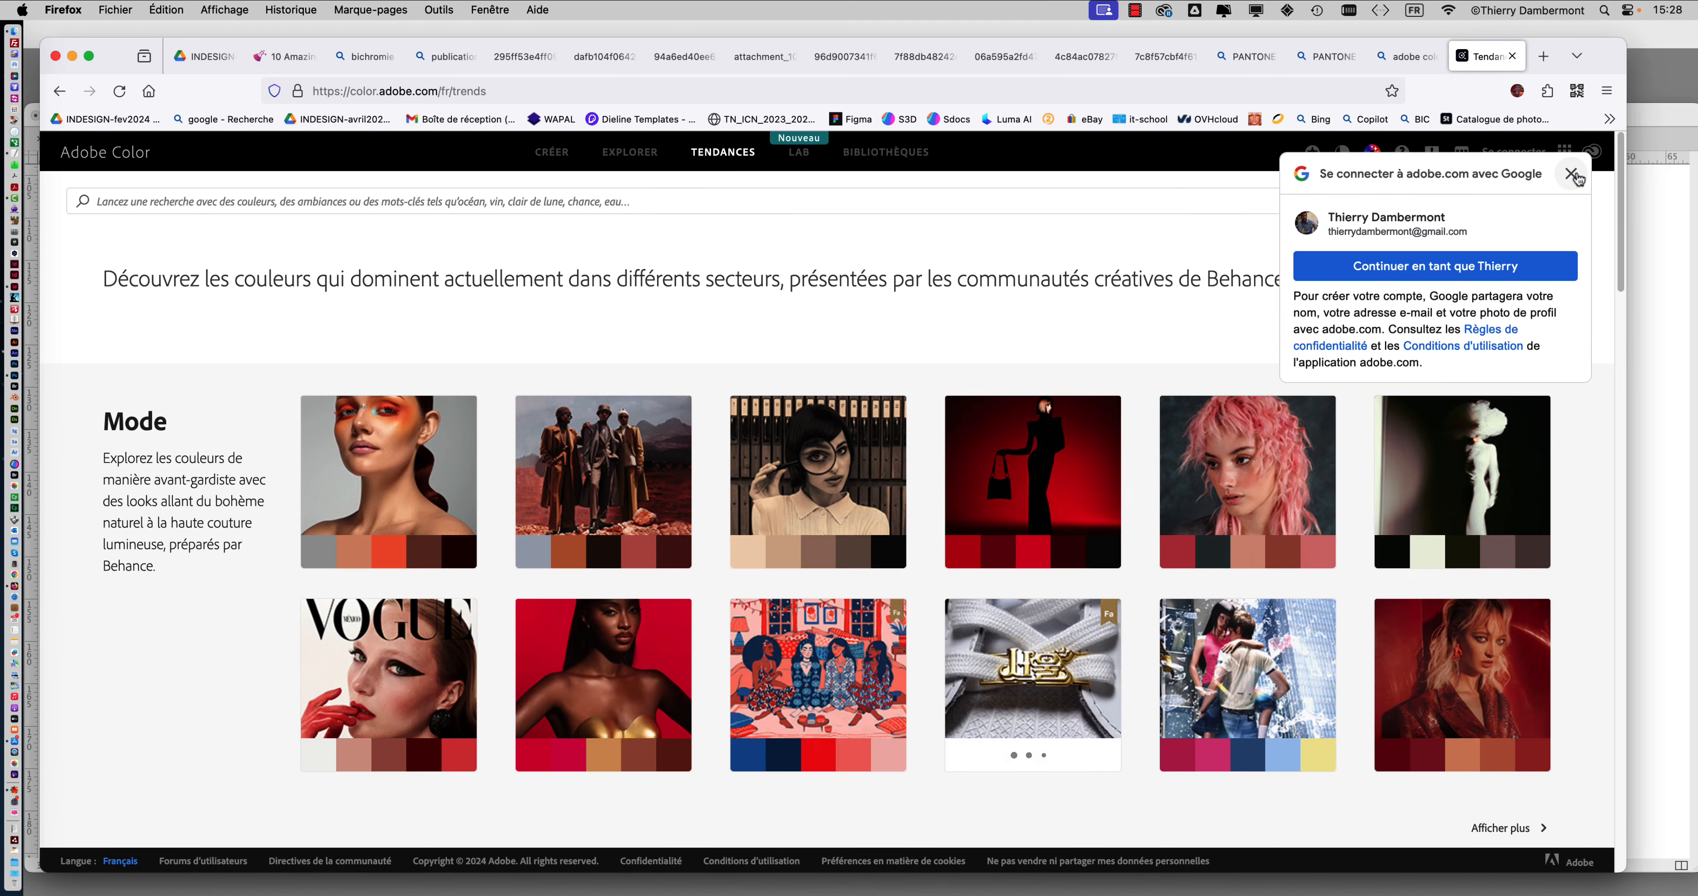
pyautogui.click(1573, 175)
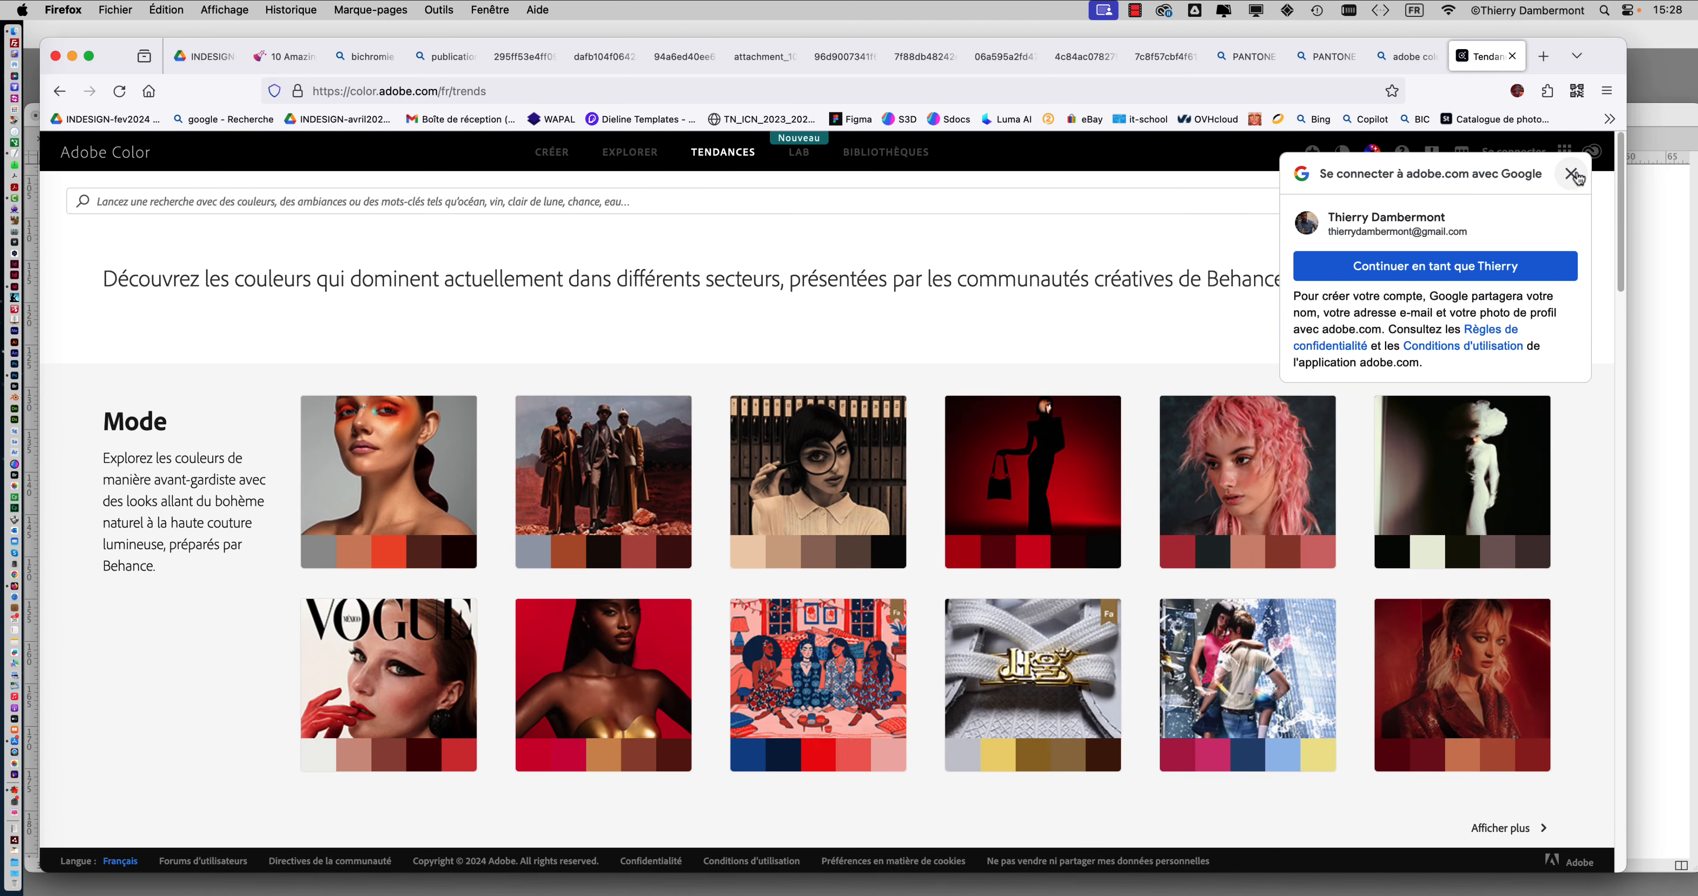
pyautogui.moveTo(996, 455)
pyautogui.scroll(-3, 996, 455)
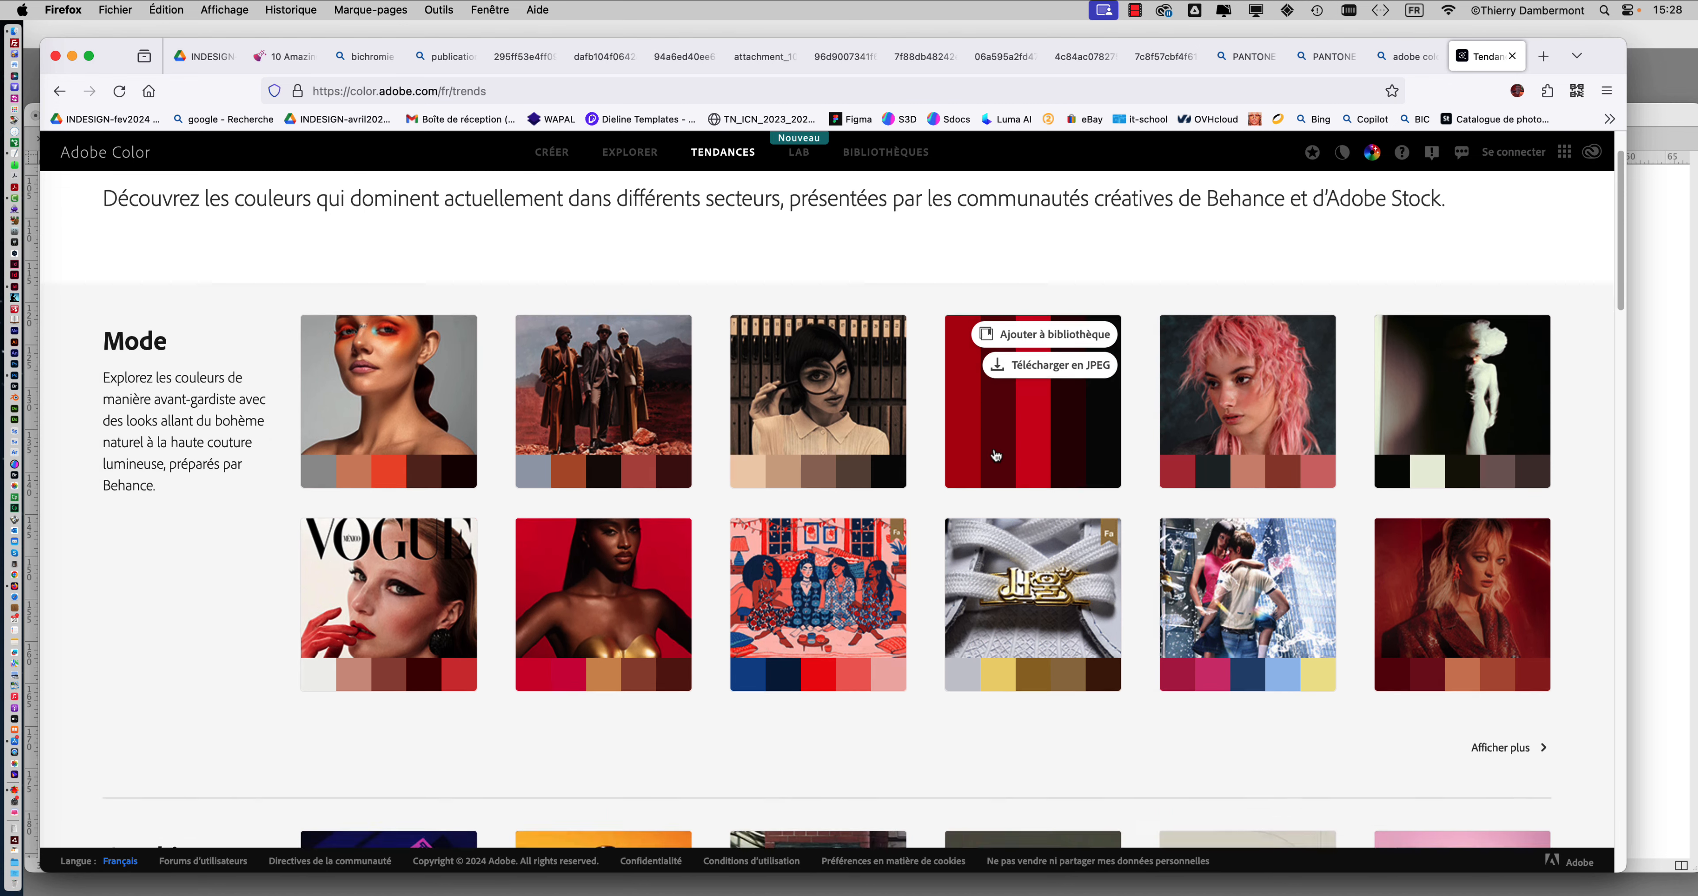
pyautogui.scroll(-10, 996, 455)
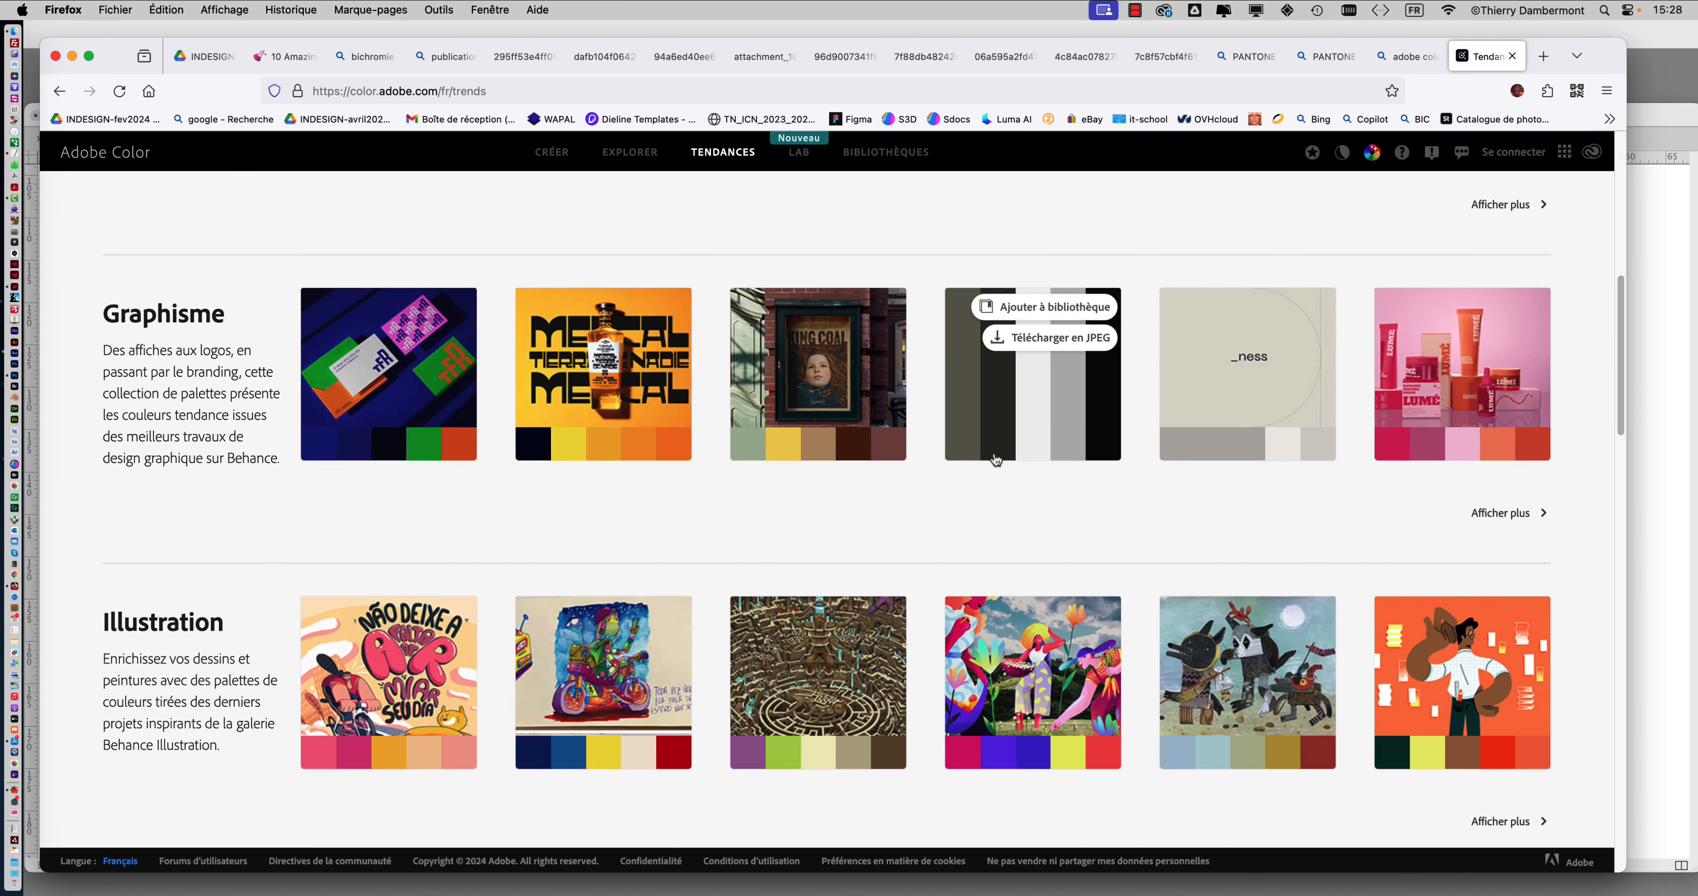
pyautogui.scroll(-11, 995, 459)
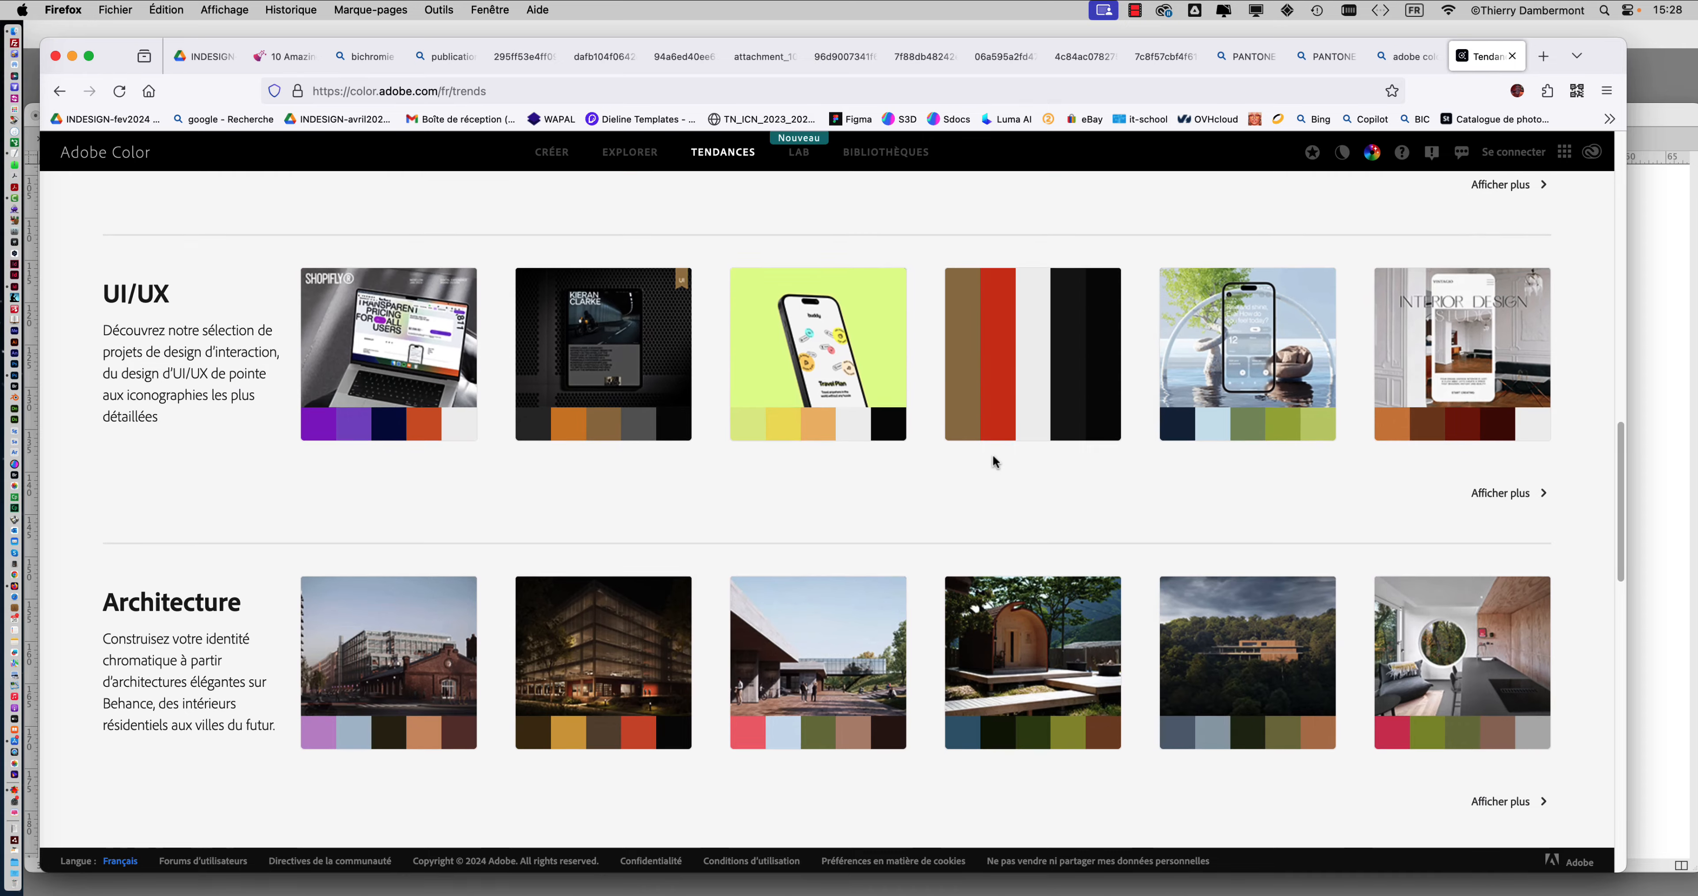
pyautogui.scroll(-7, 995, 459)
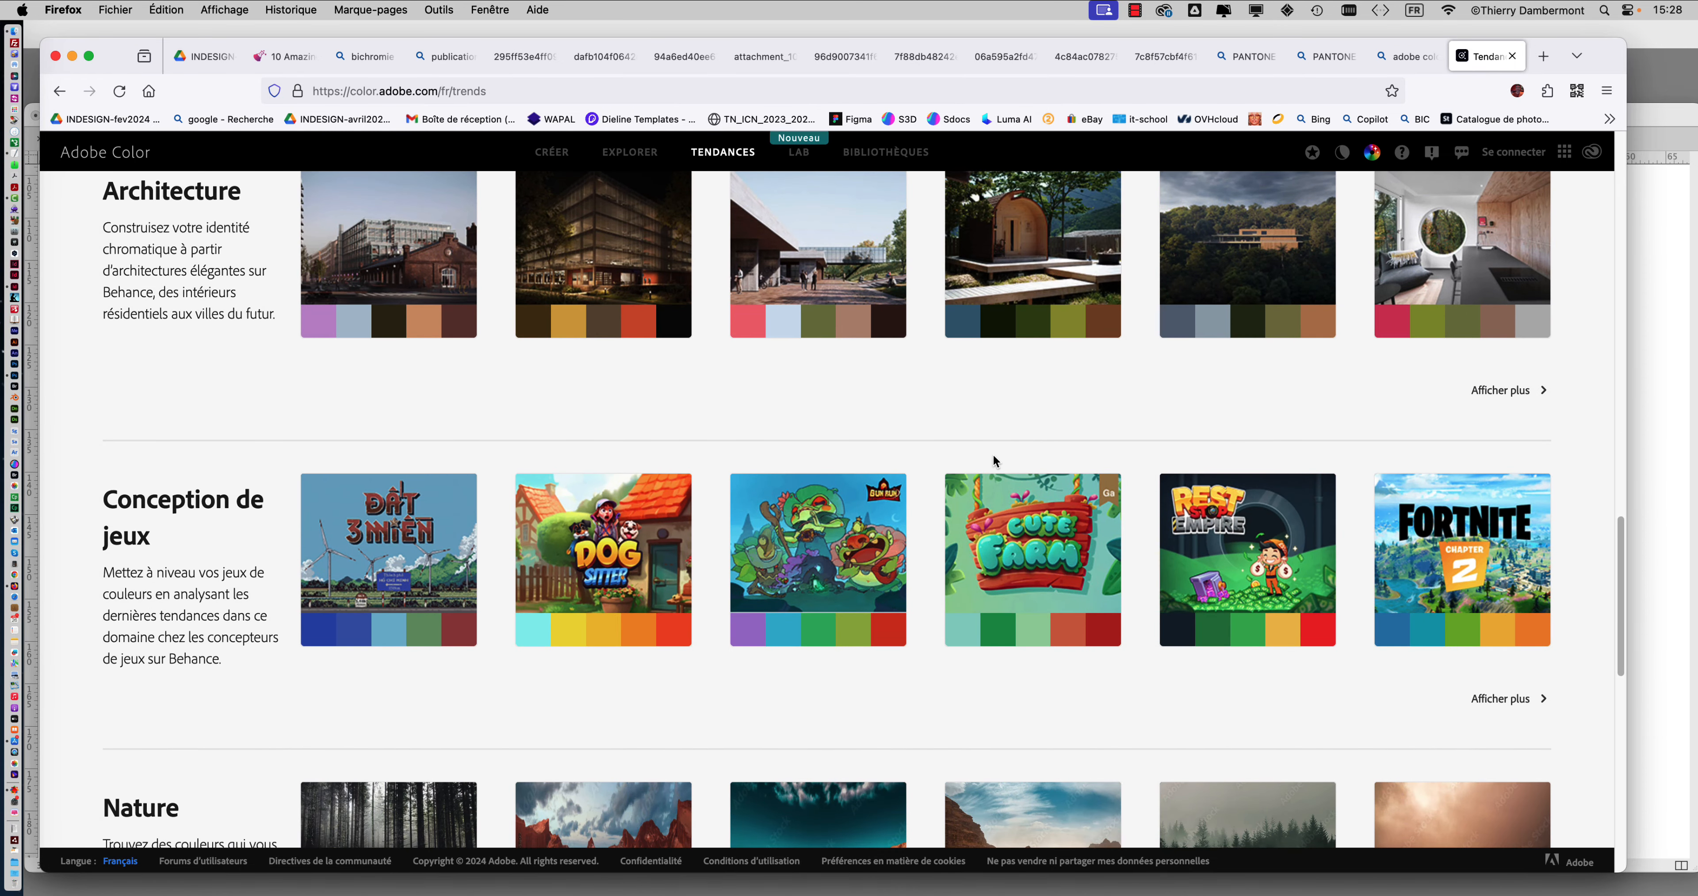
pyautogui.scroll(-5, 994, 459)
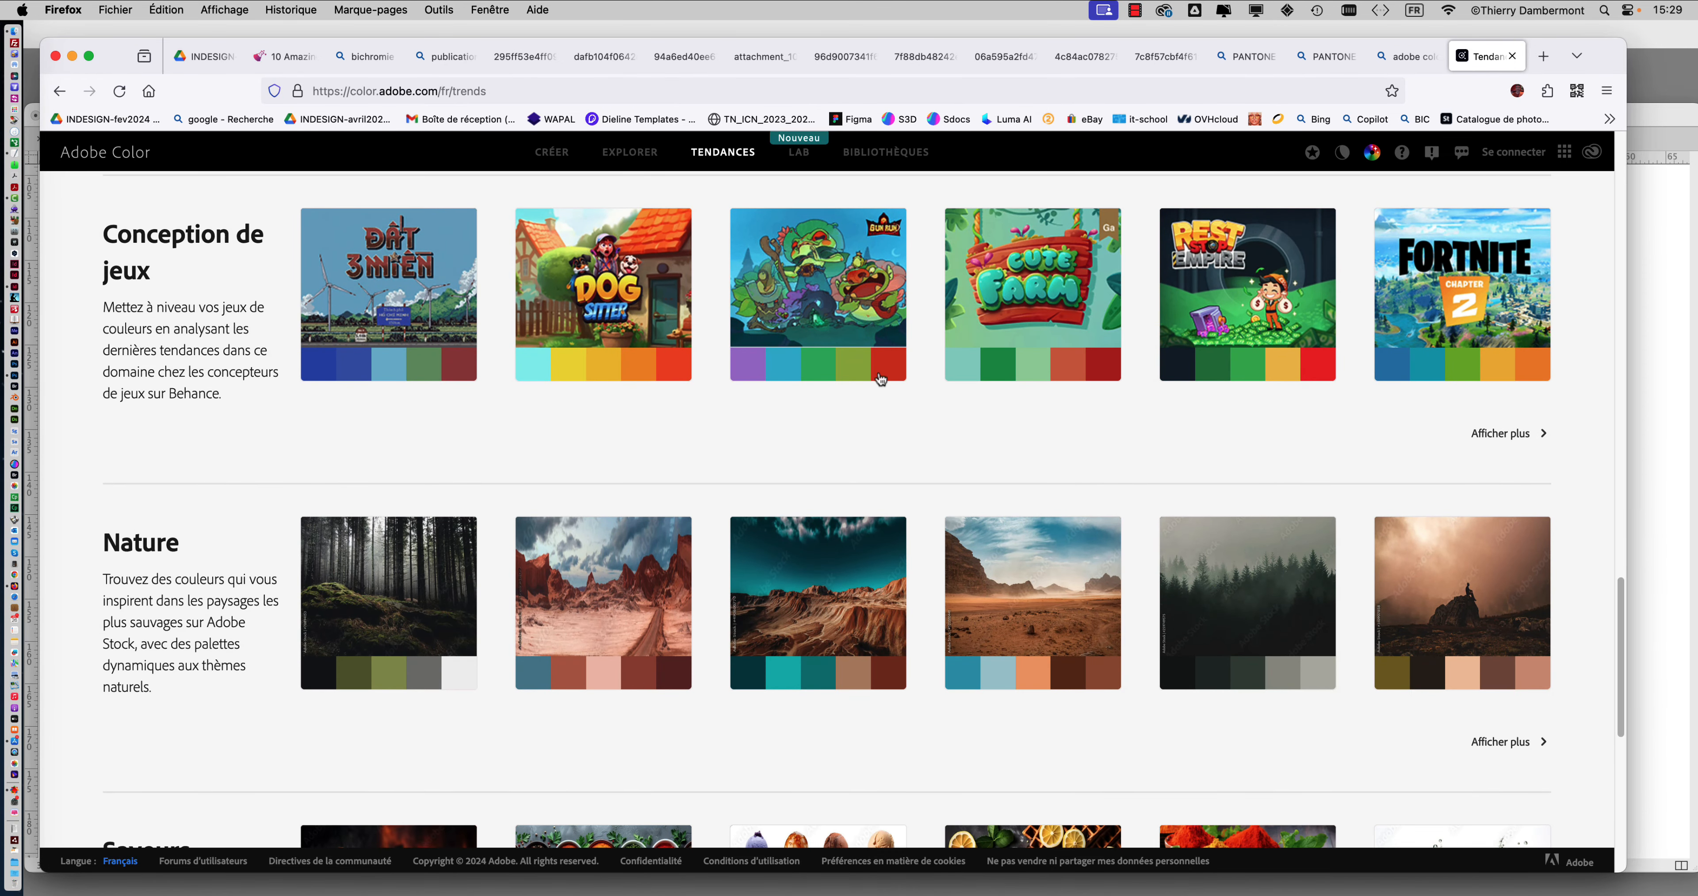
# Examine the colours and download options of the Conception de jeux palettes and the remaining sectors down to Voyages
pyautogui.moveTo(817, 300)
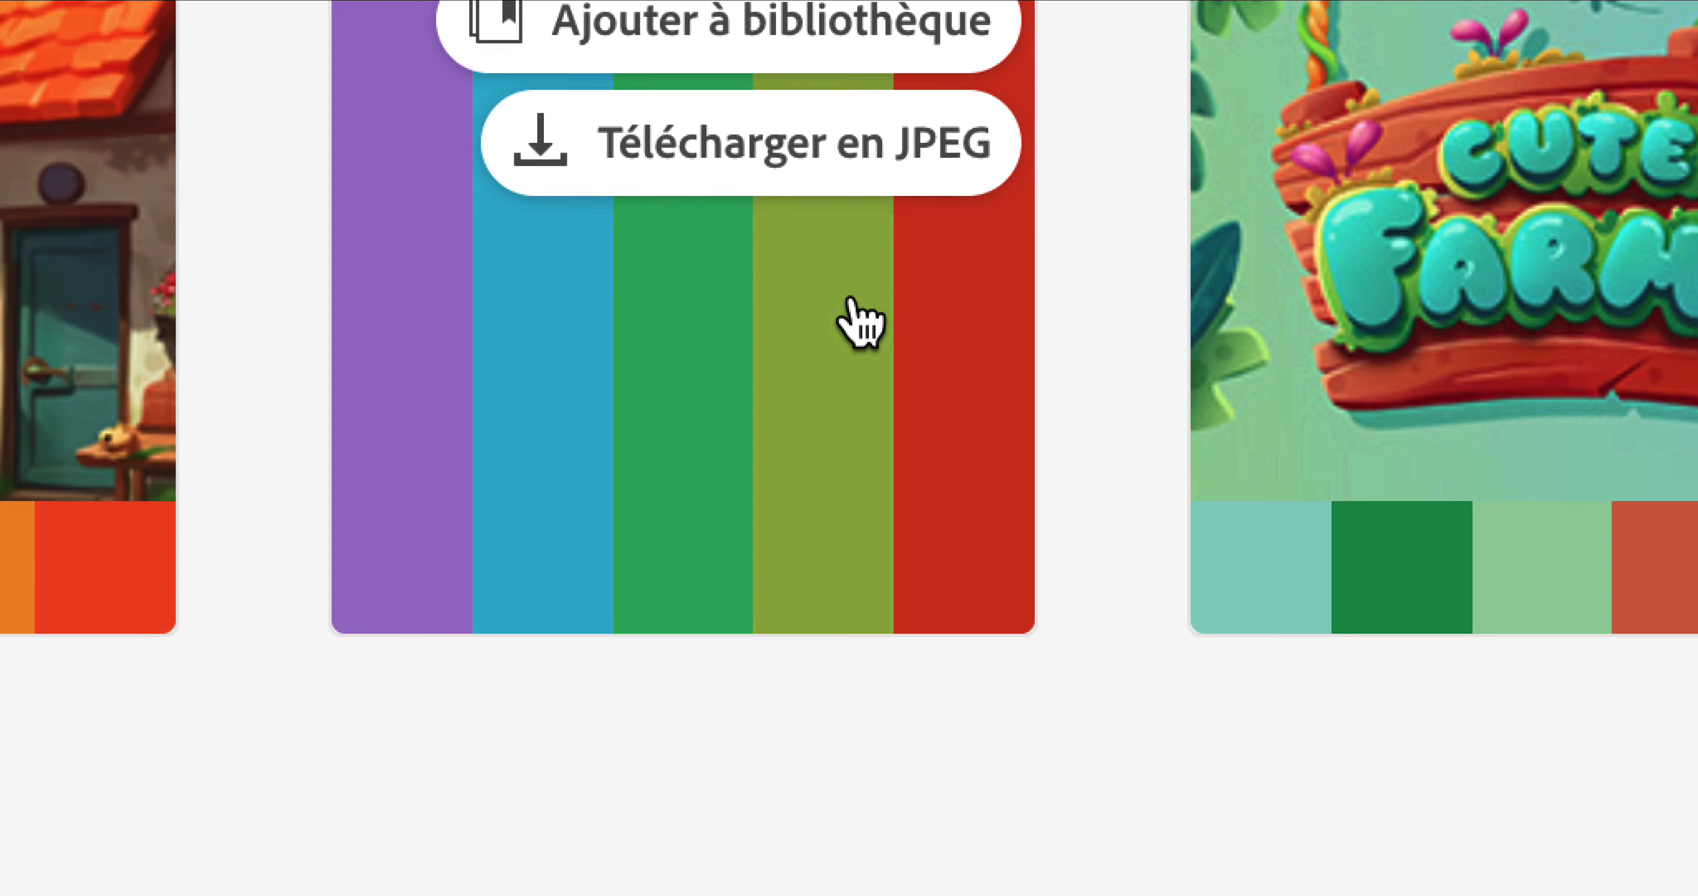
pyautogui.moveTo(1048, 308)
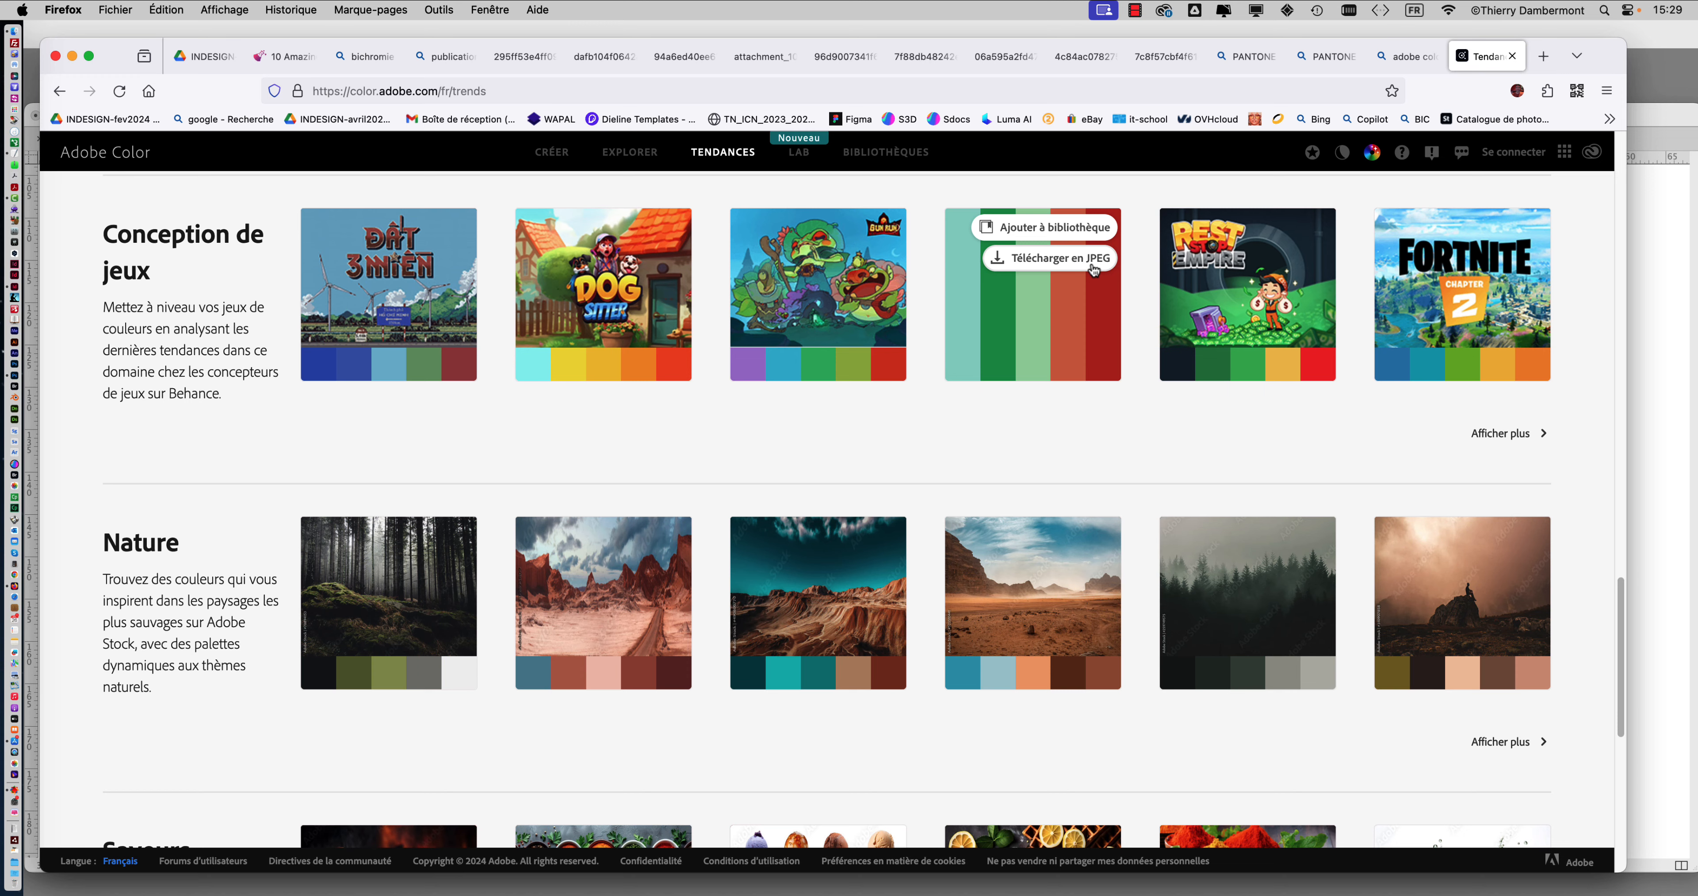
pyautogui.scroll(-5, 1069, 428)
pyautogui.scroll(6, 1069, 429)
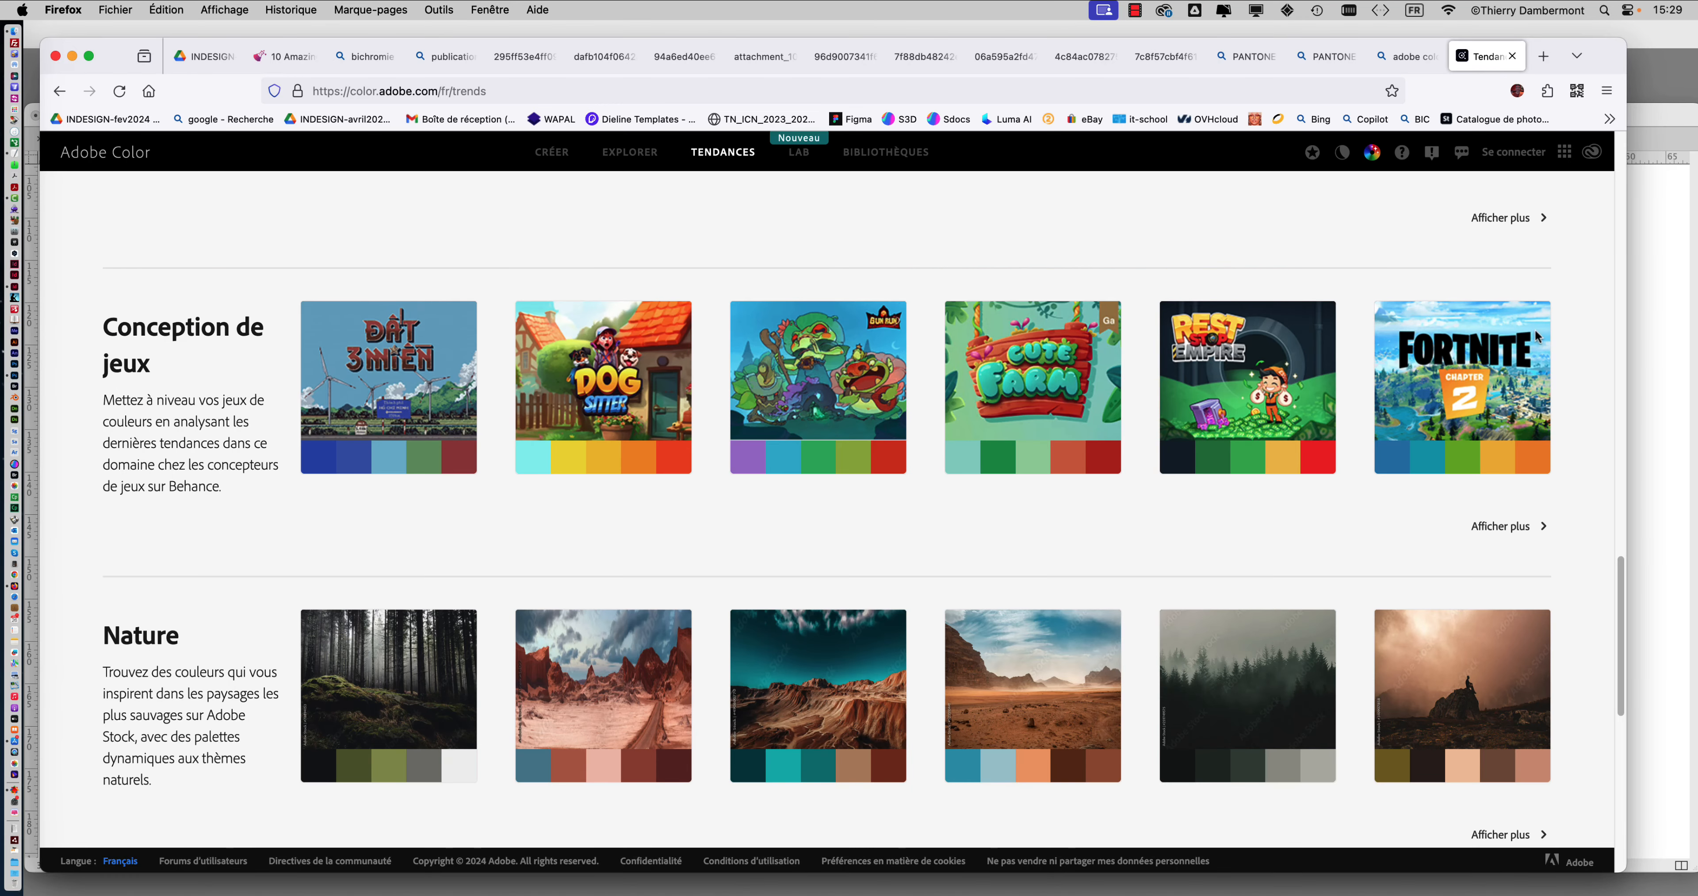
pyautogui.scroll(-10, 890, 537)
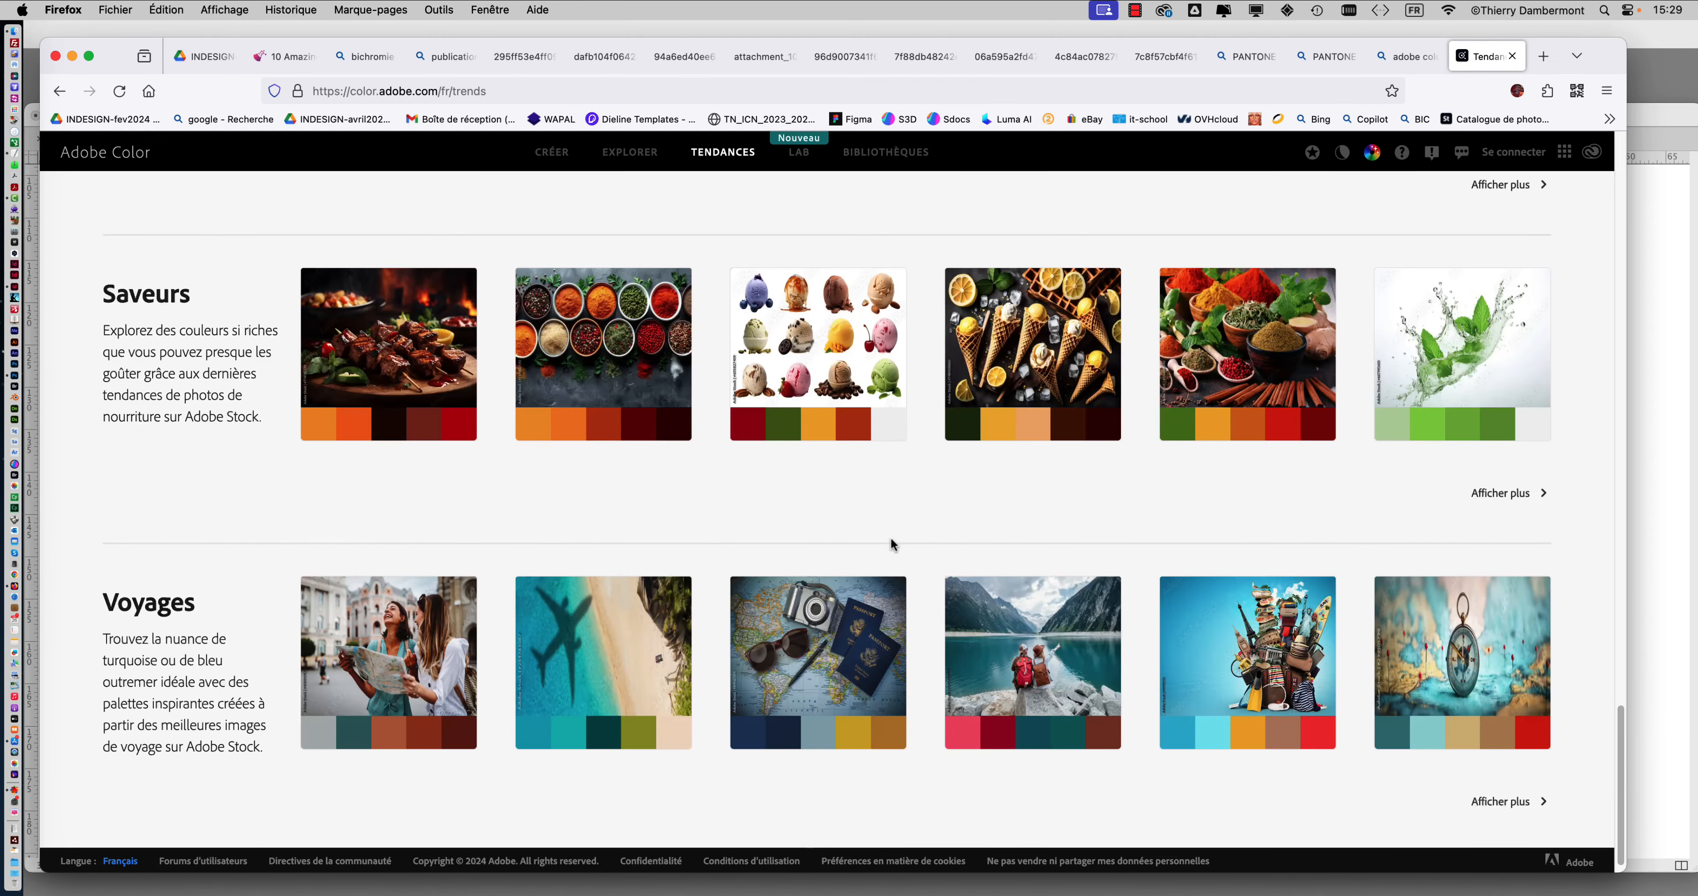
# Switch to InDesign, move and enlarge the Nuancier panel, and collapse the Coloré_Thème and Coloré_Thème 2 colour groups
pyautogui.press('super+Tab')
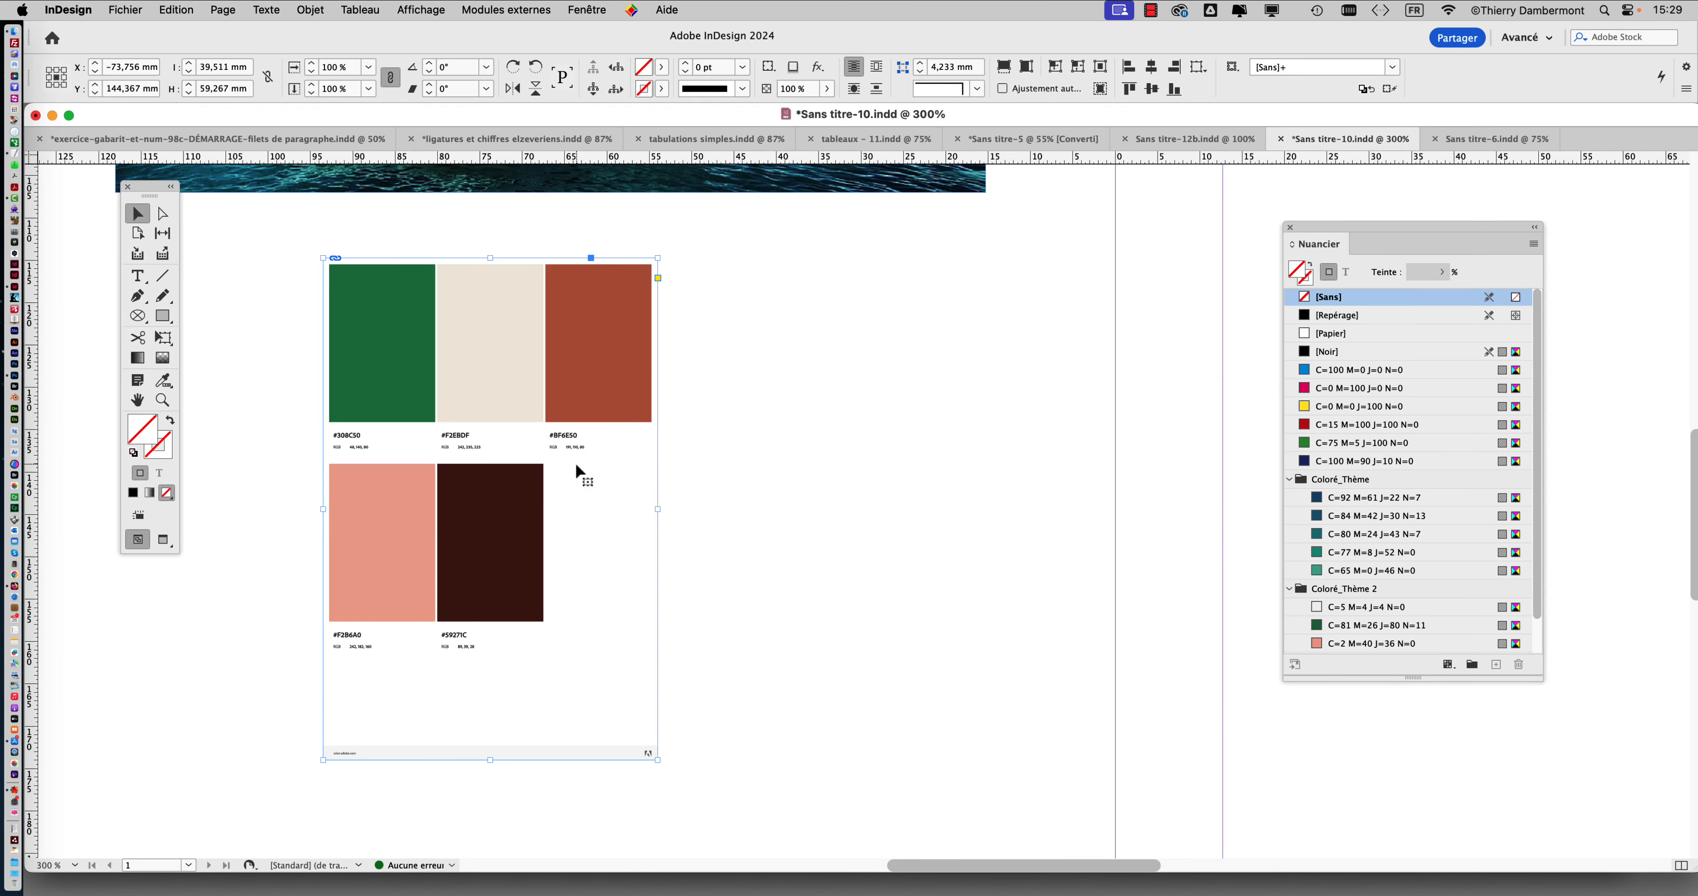
pyautogui.moveTo(1318, 231); pyautogui.dragTo(1065, 210)
pyautogui.moveTo(1283, 656); pyautogui.dragTo(1381, 730)
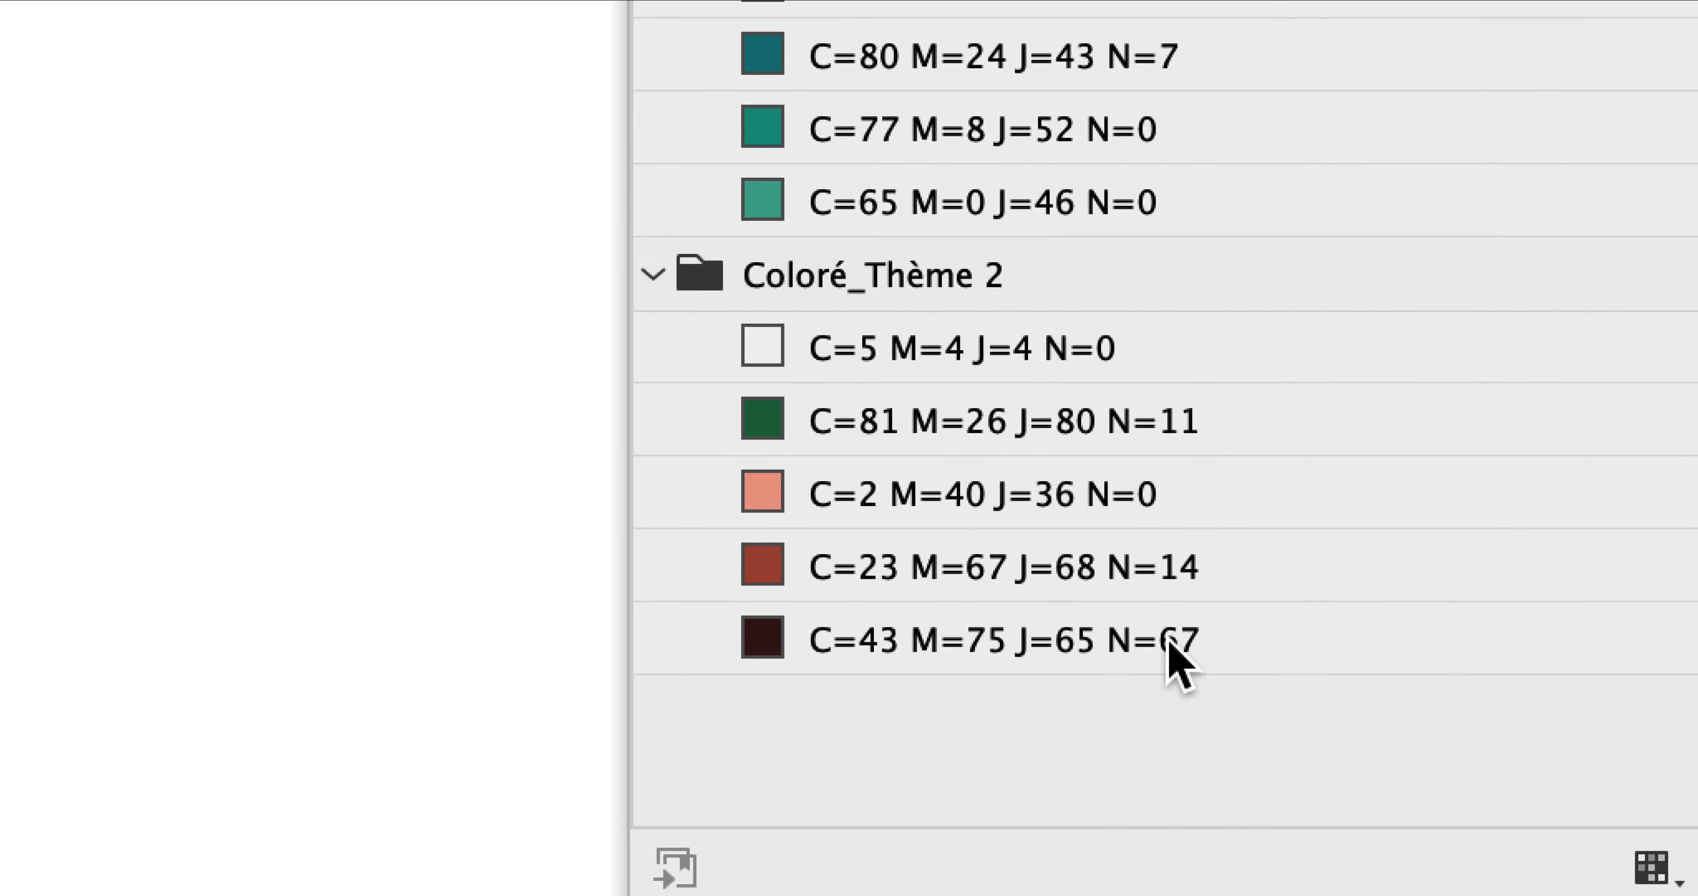
pyautogui.click(949, 0)
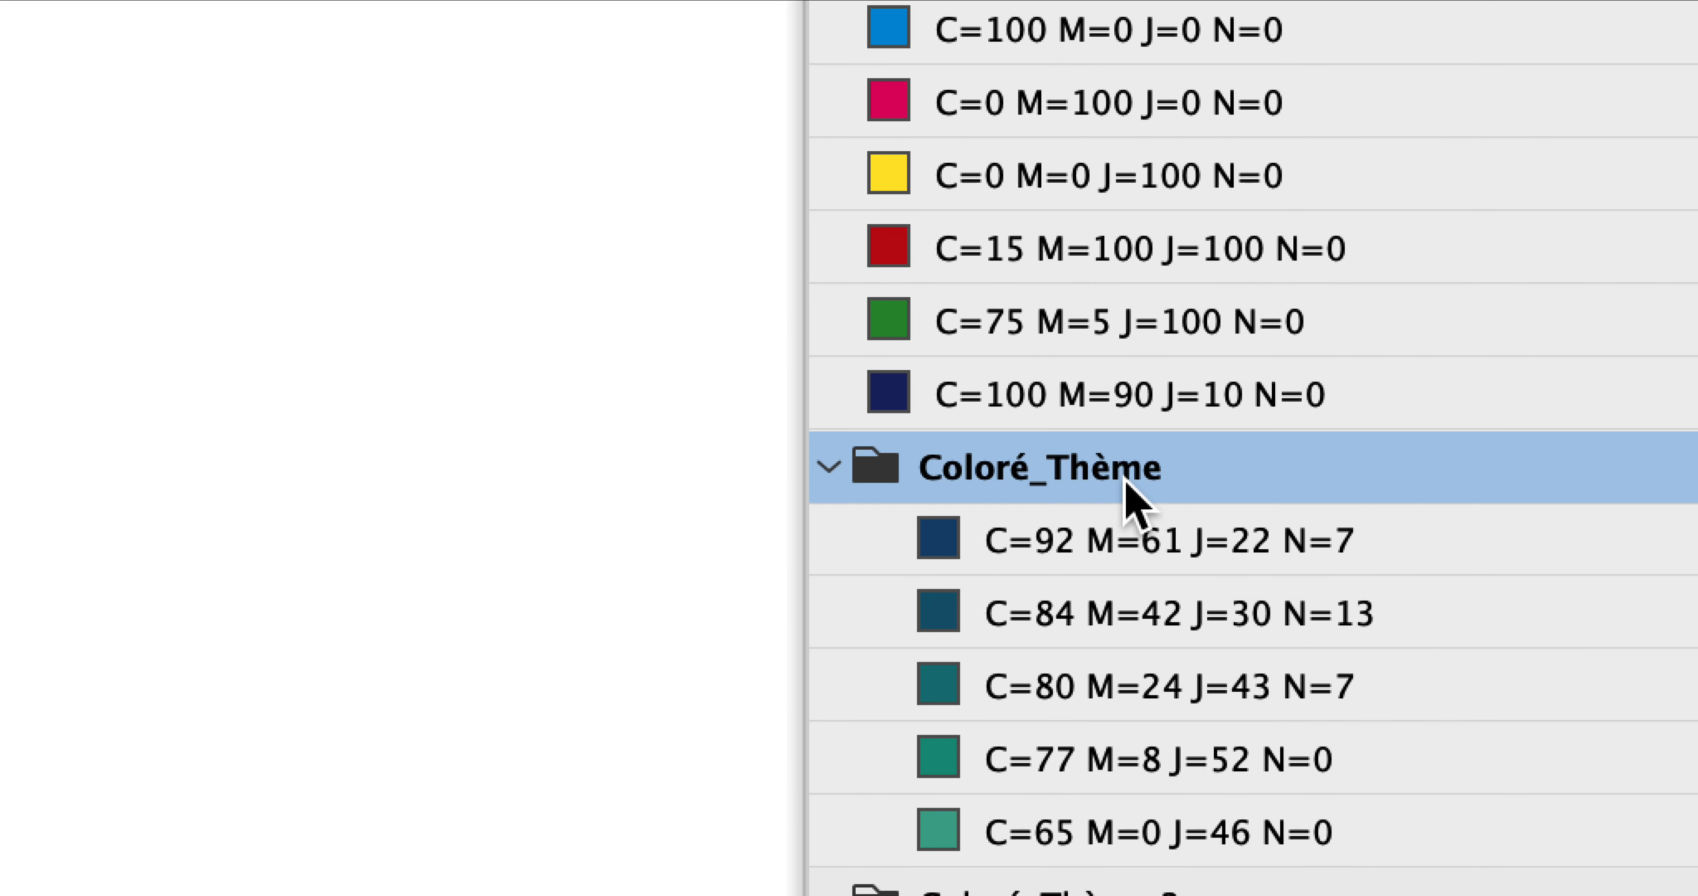
pyautogui.click(829, 467)
pyautogui.click(833, 539)
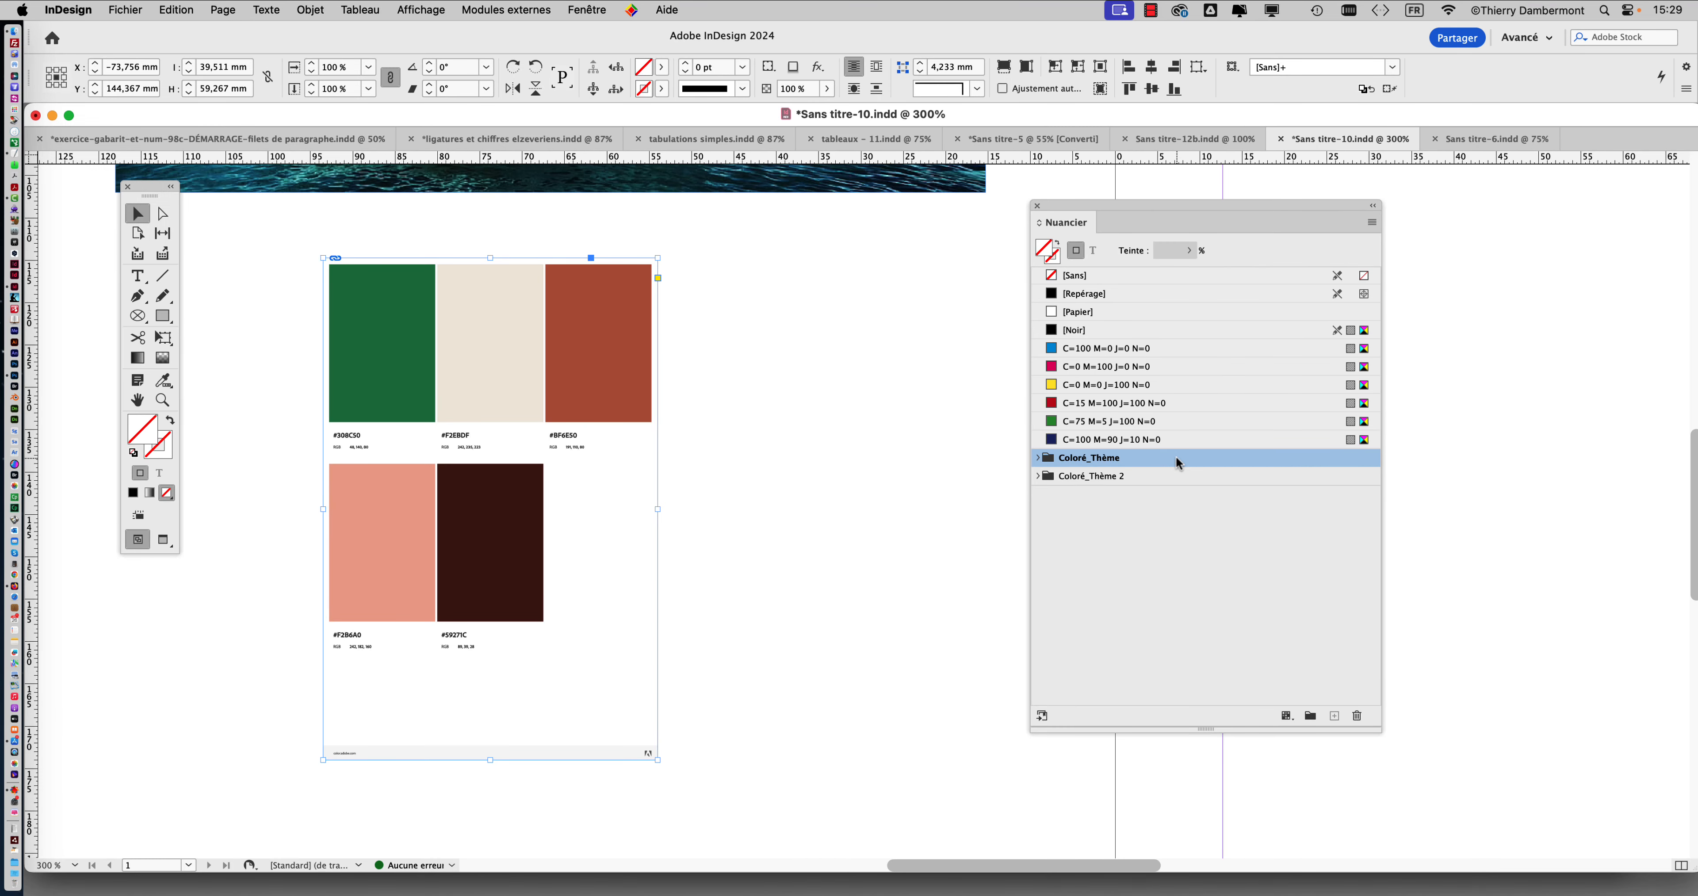
# Delete the Coloré_Thème and Coloré_Thème 2 colour groups from the document's swatches
pyautogui.scroll(-2, 863, 443)
pyautogui.moveTo(828, 430); pyautogui.dragTo(605, 569)
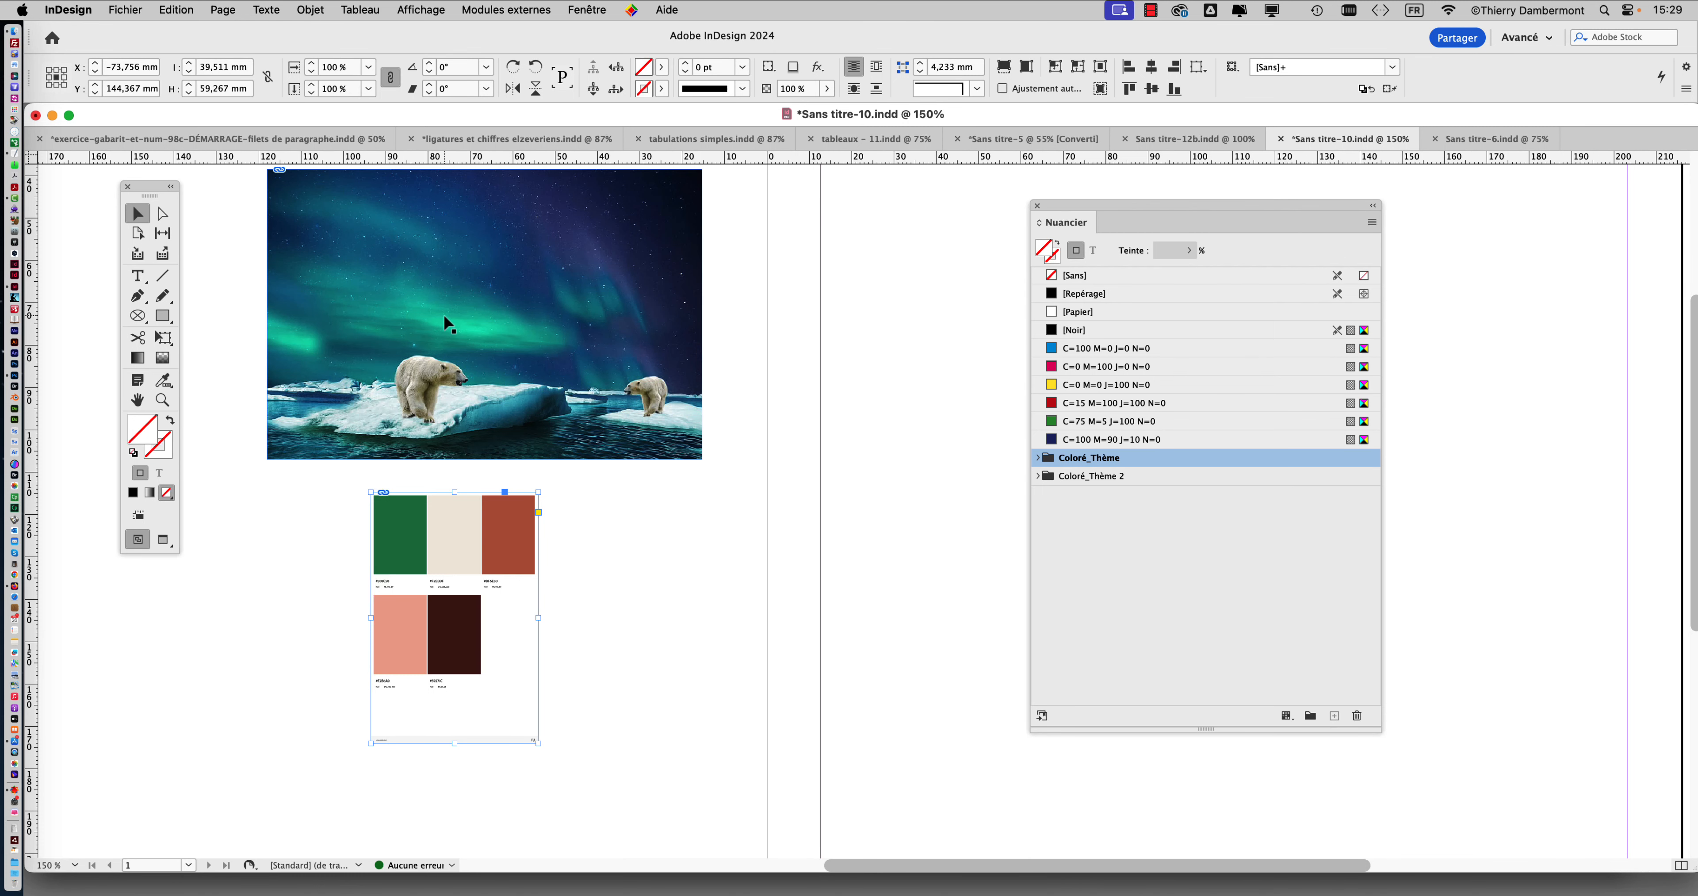
pyautogui.click(841, 446)
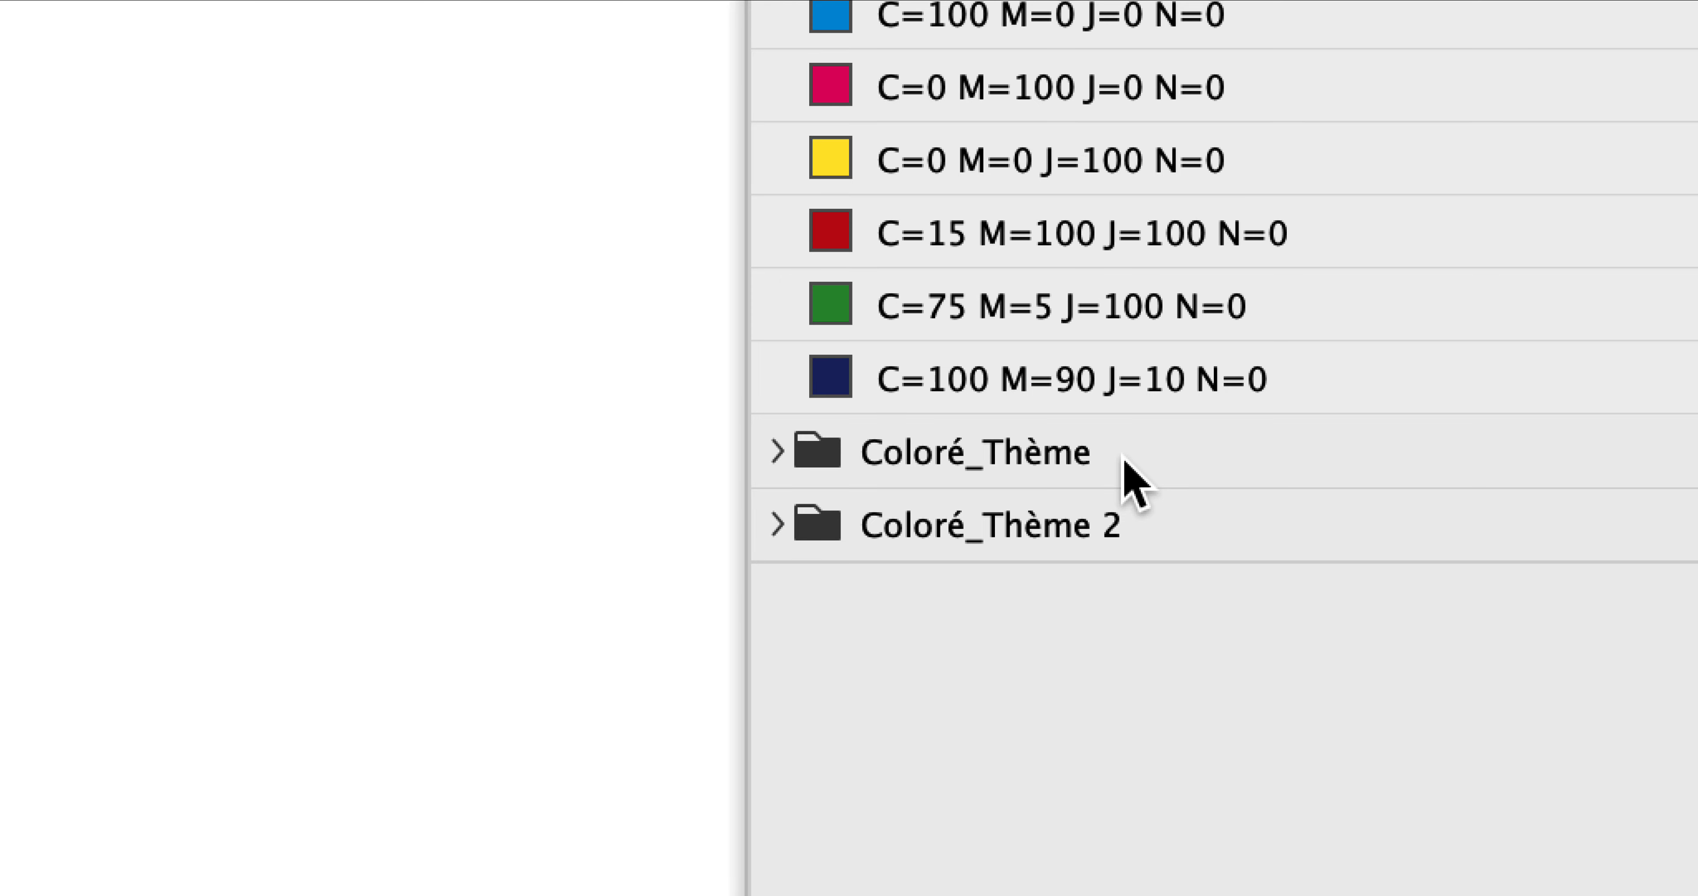
pyautogui.click(1122, 455)
pyautogui.keyDown('shift'); pyautogui.click(1213, 527); pyautogui.keyUp('shift')
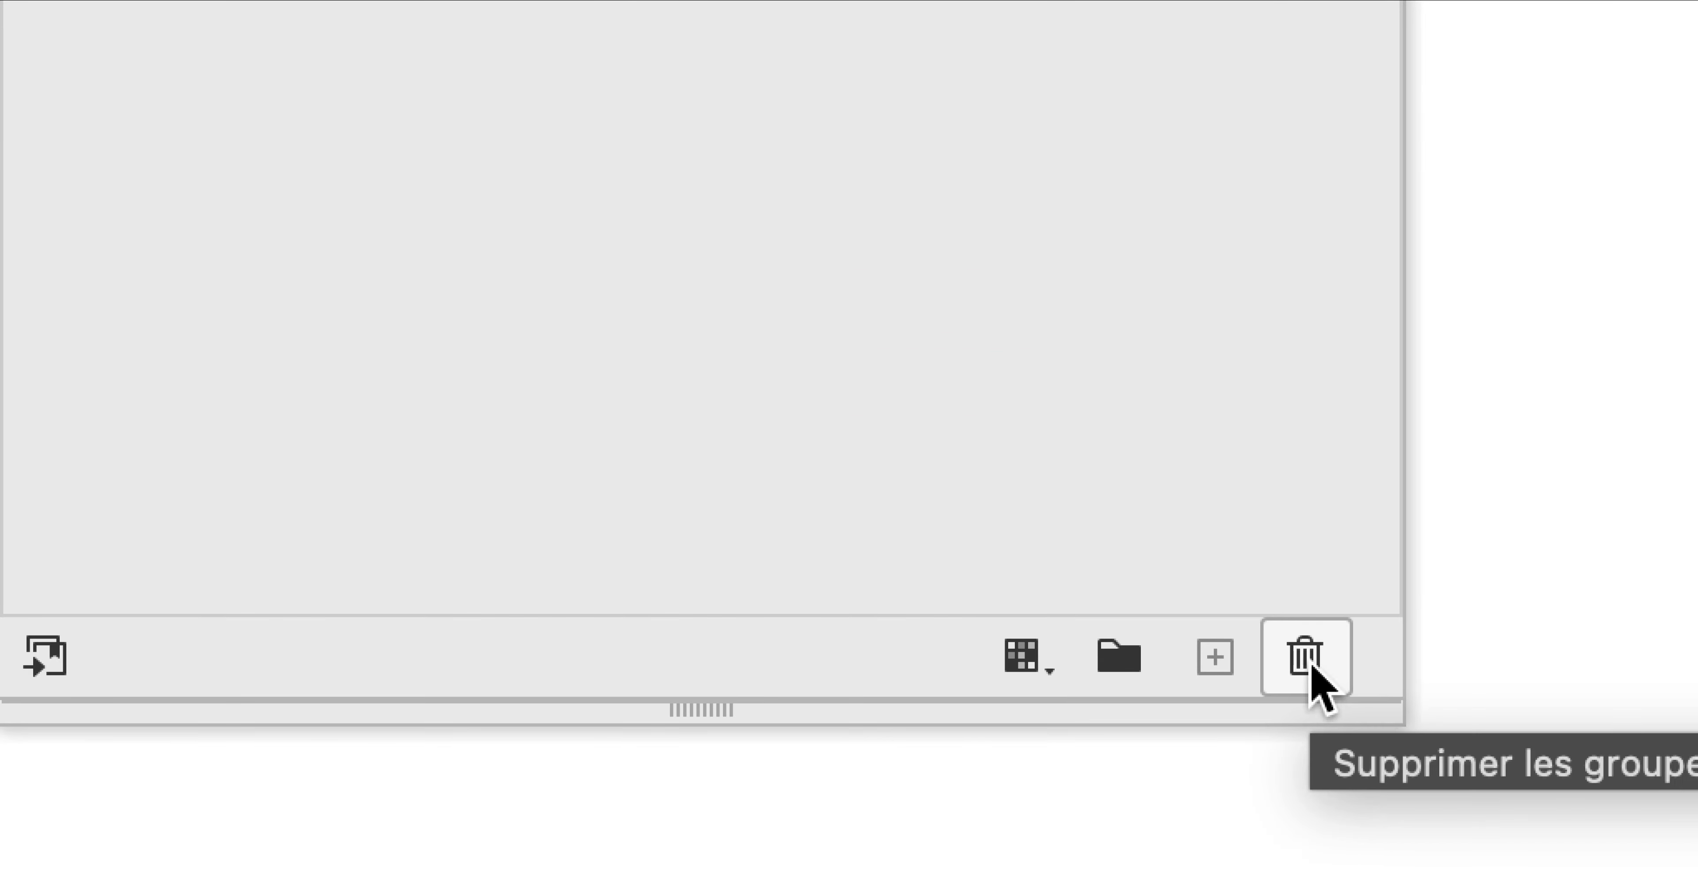
pyautogui.click(1309, 659)
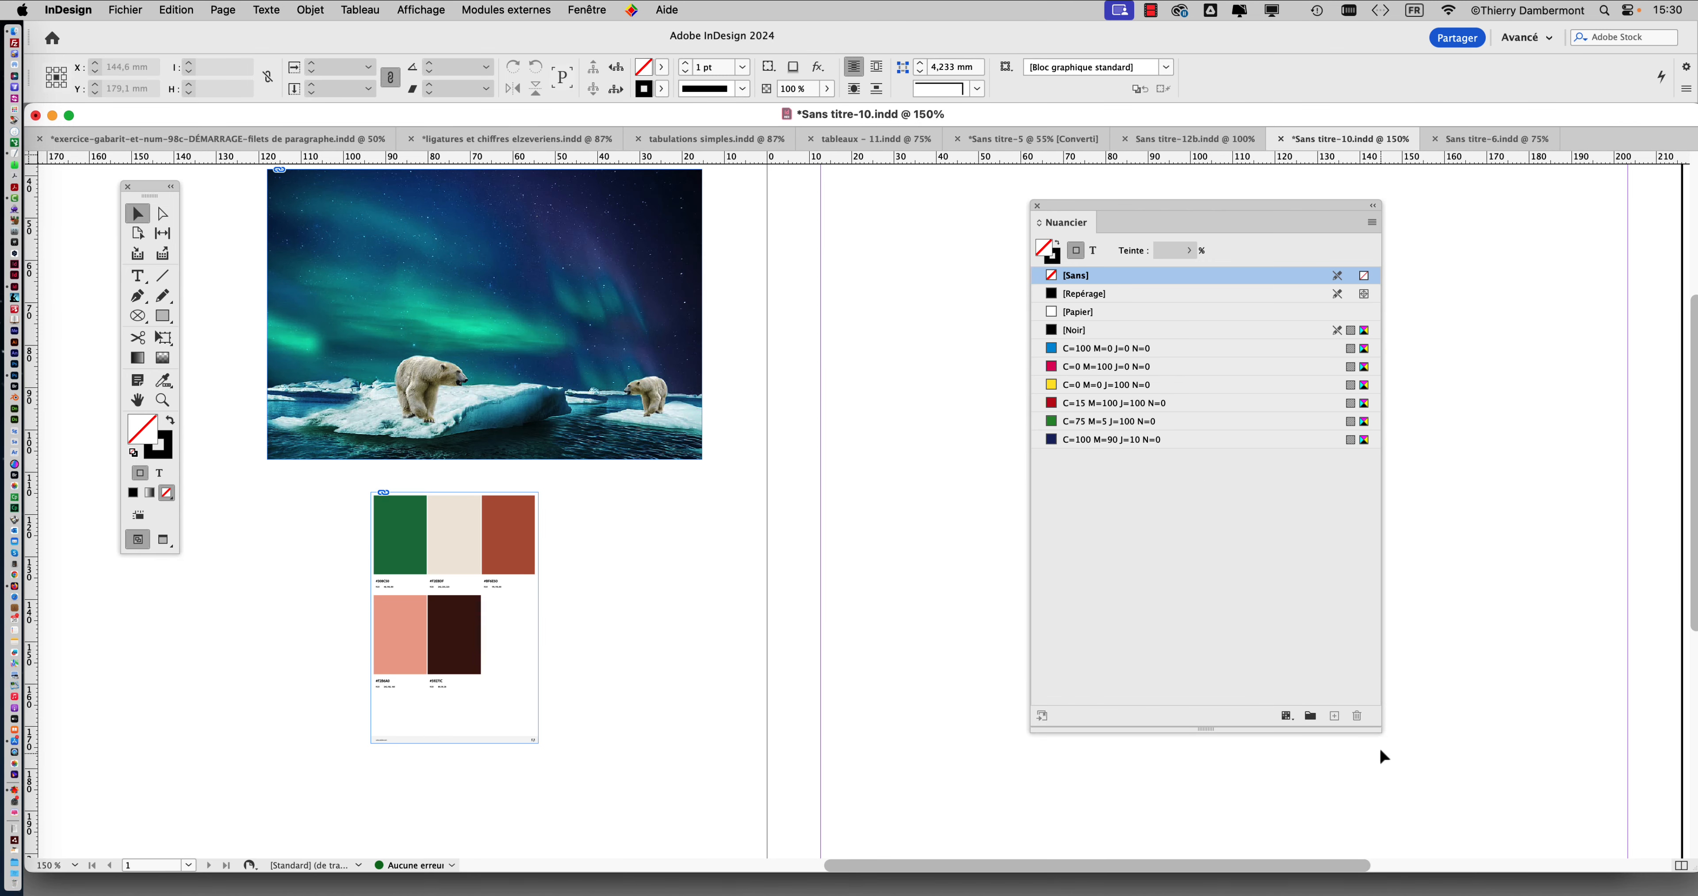
# Shrink the Nuancier panel and reposition it and the toolbox around the two placed images
pyautogui.moveTo(1378, 730); pyautogui.dragTo(1292, 585)
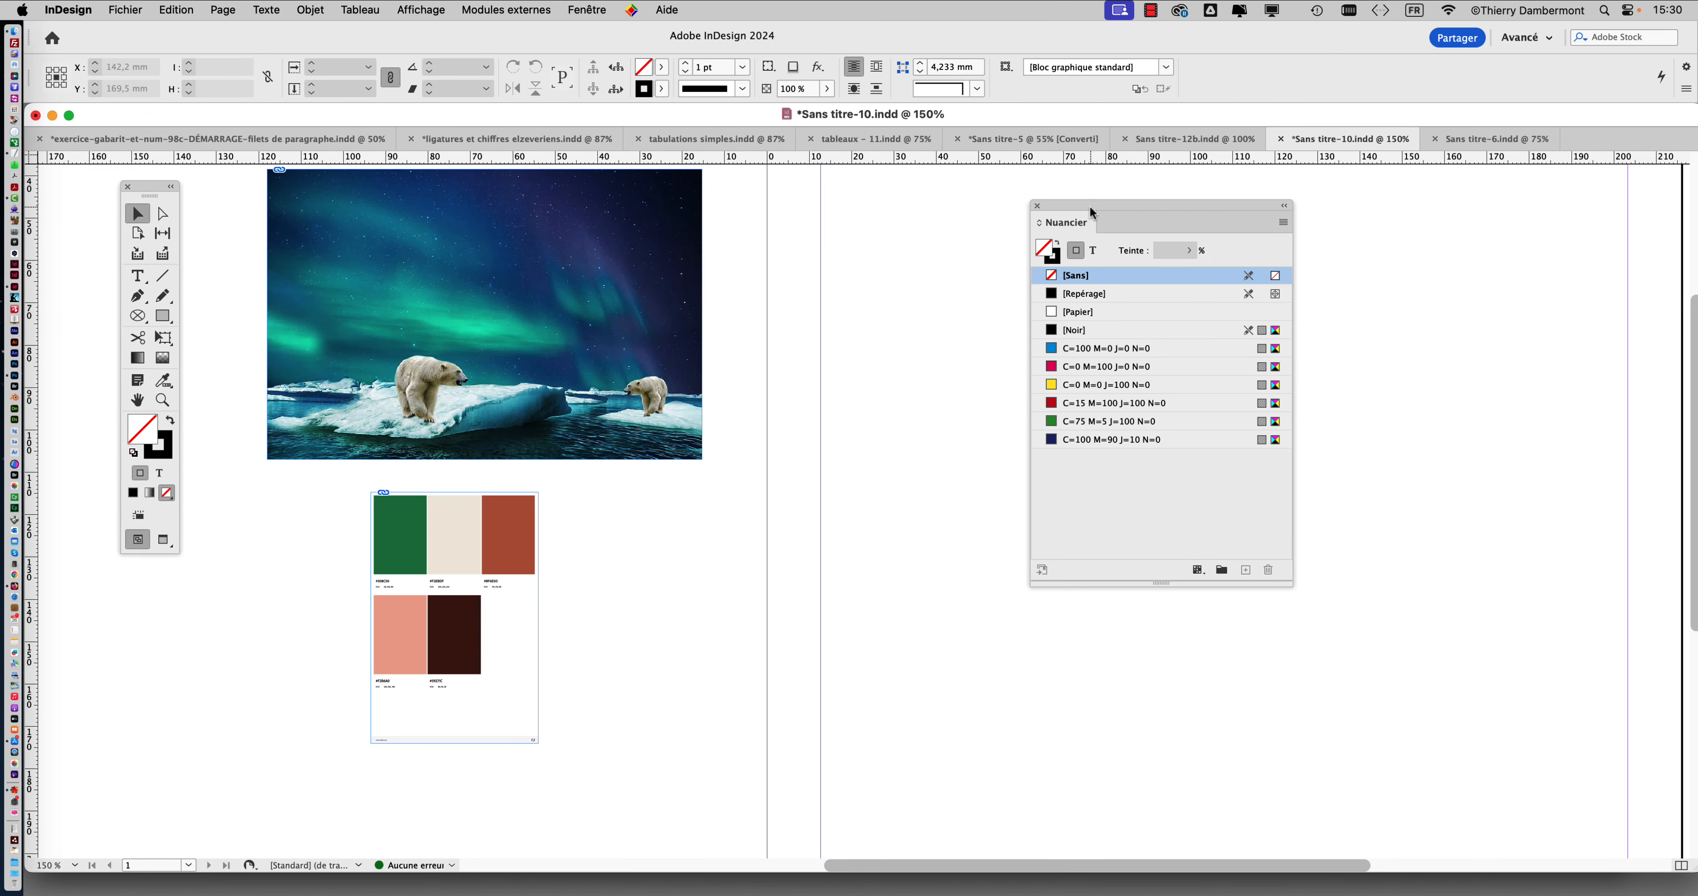
pyautogui.moveTo(1091, 212); pyautogui.dragTo(1214, 237)
pyautogui.moveTo(840, 338); pyautogui.dragTo(904, 387)
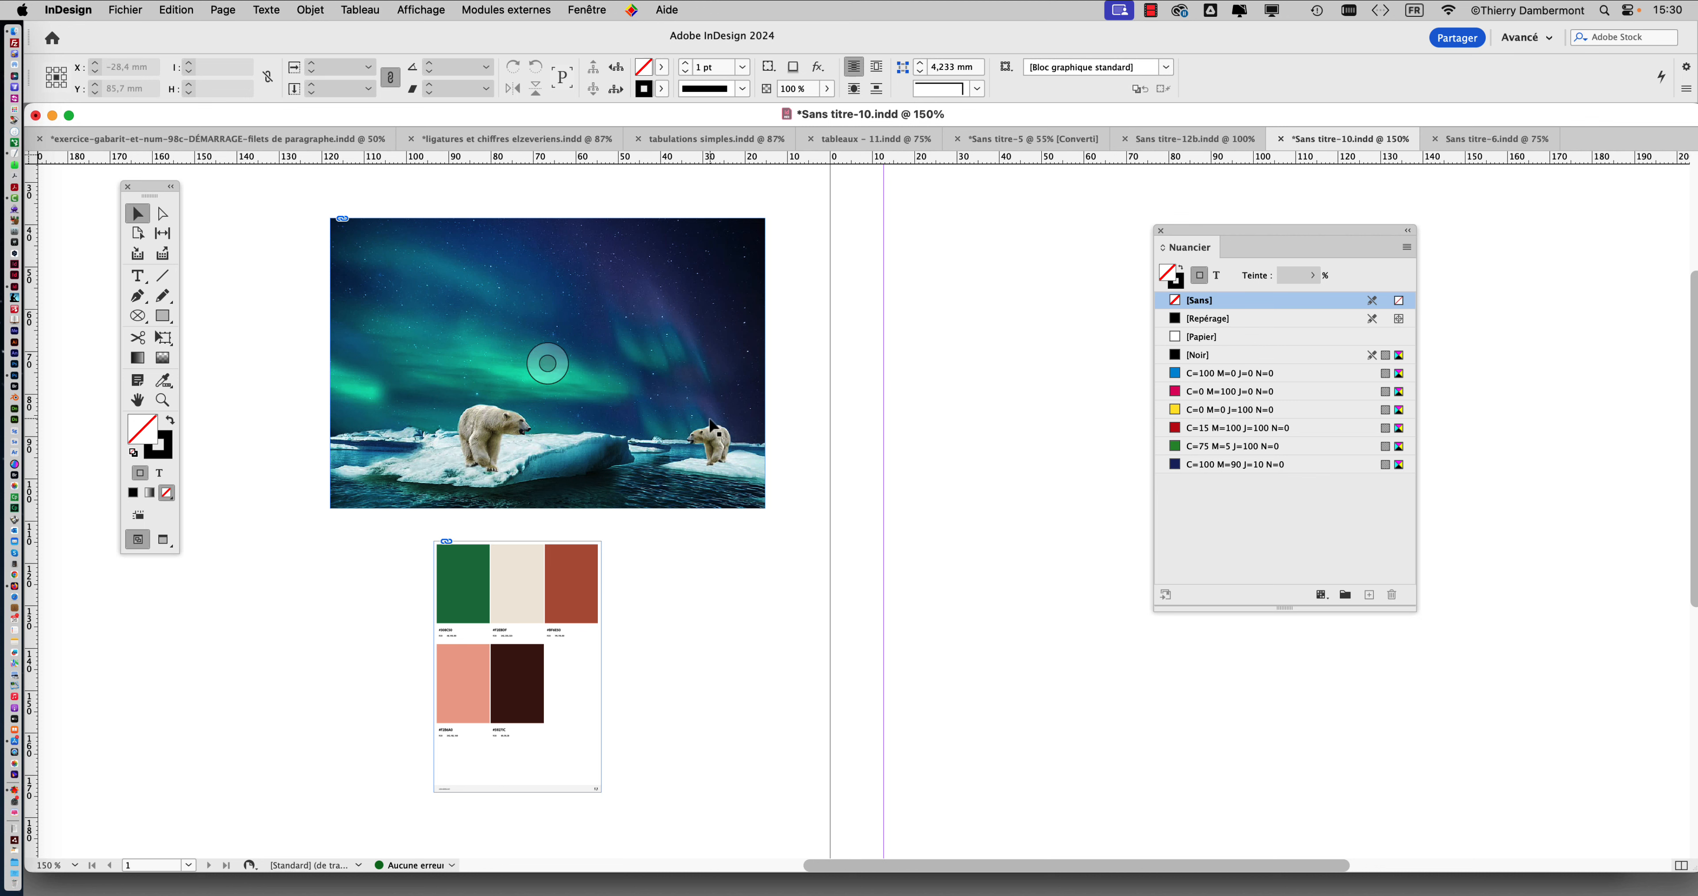
pyautogui.moveTo(159, 190); pyautogui.dragTo(204, 220)
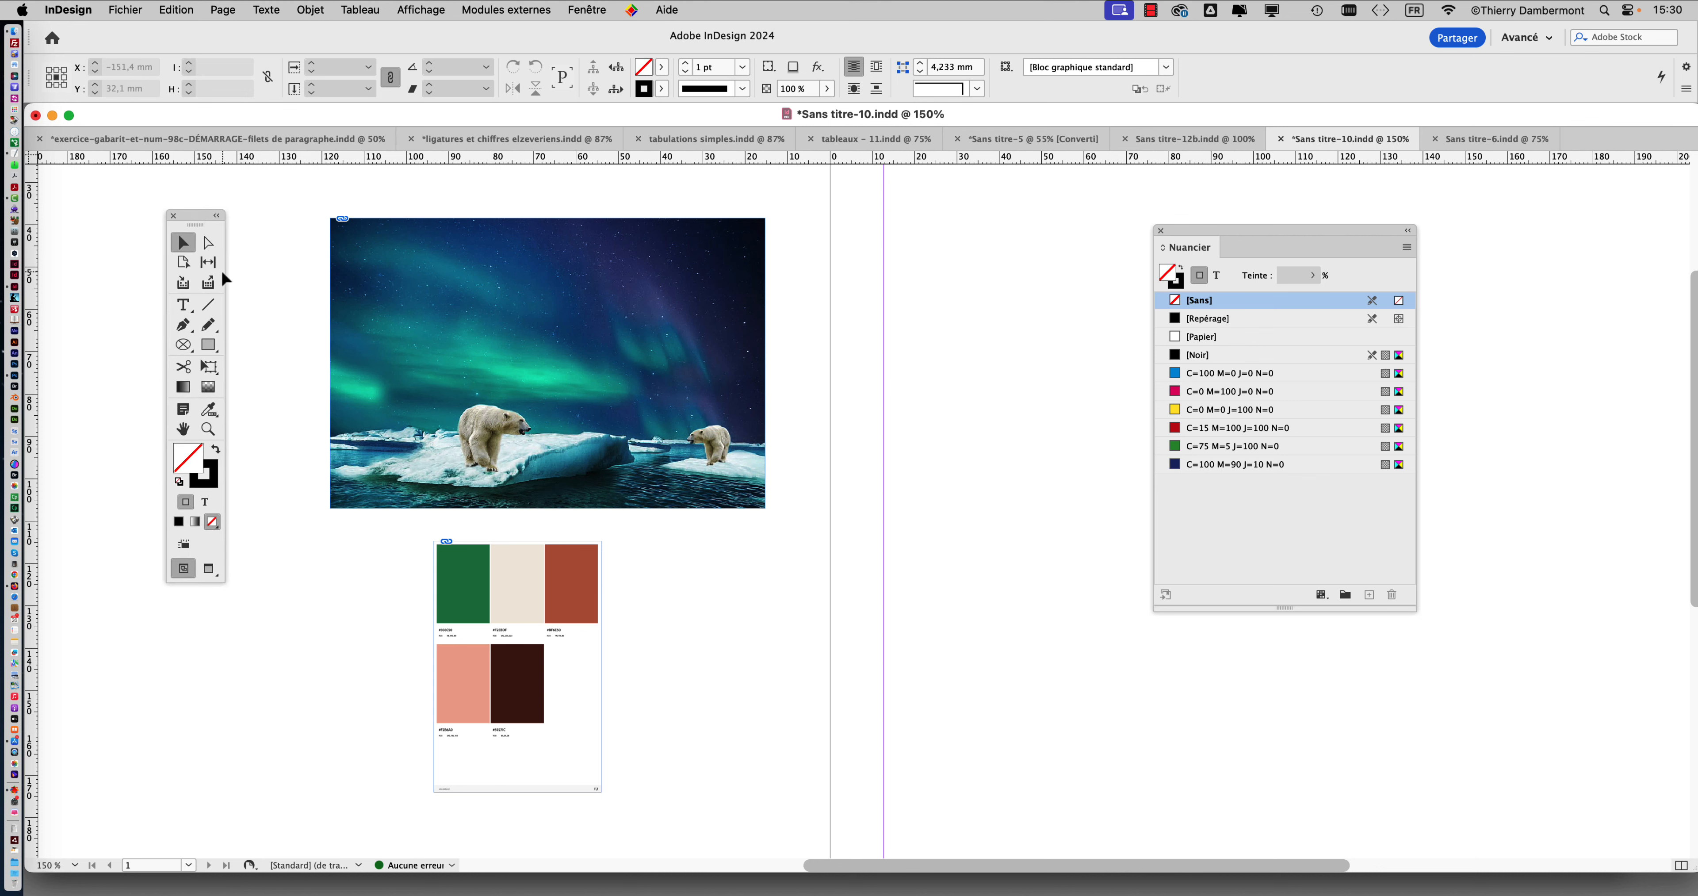
# Extract a colour theme from the placed palette image with the Color Theme tool, add it to the swatches and enlarge the Nuancier panel
pyautogui.click(470, 577)
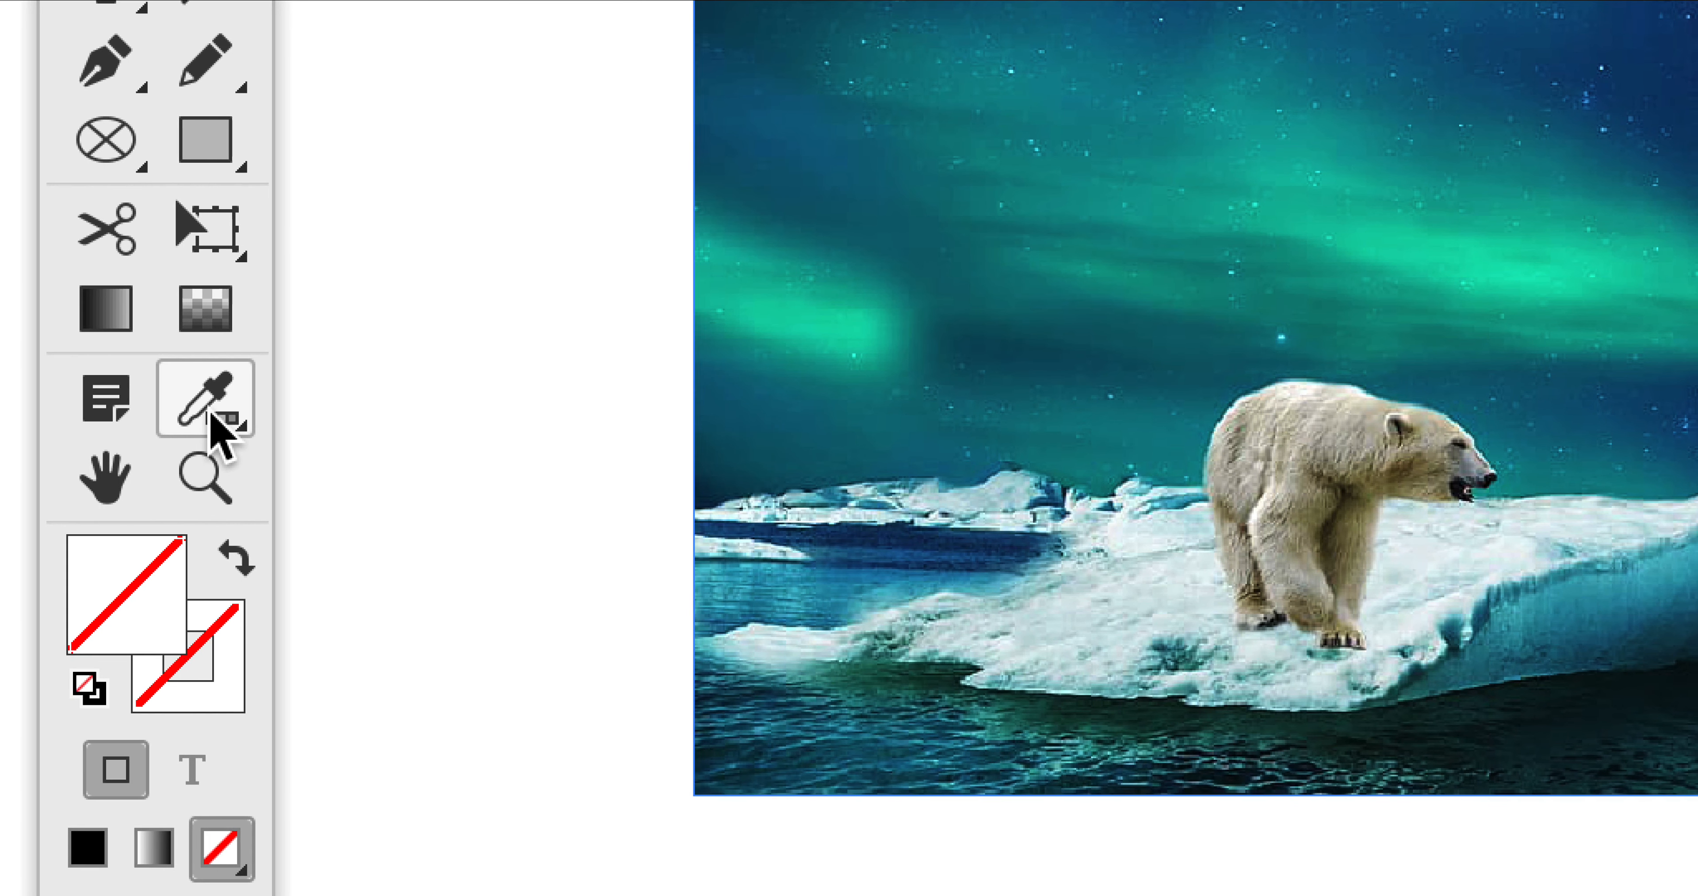
pyautogui.click(184, 416)
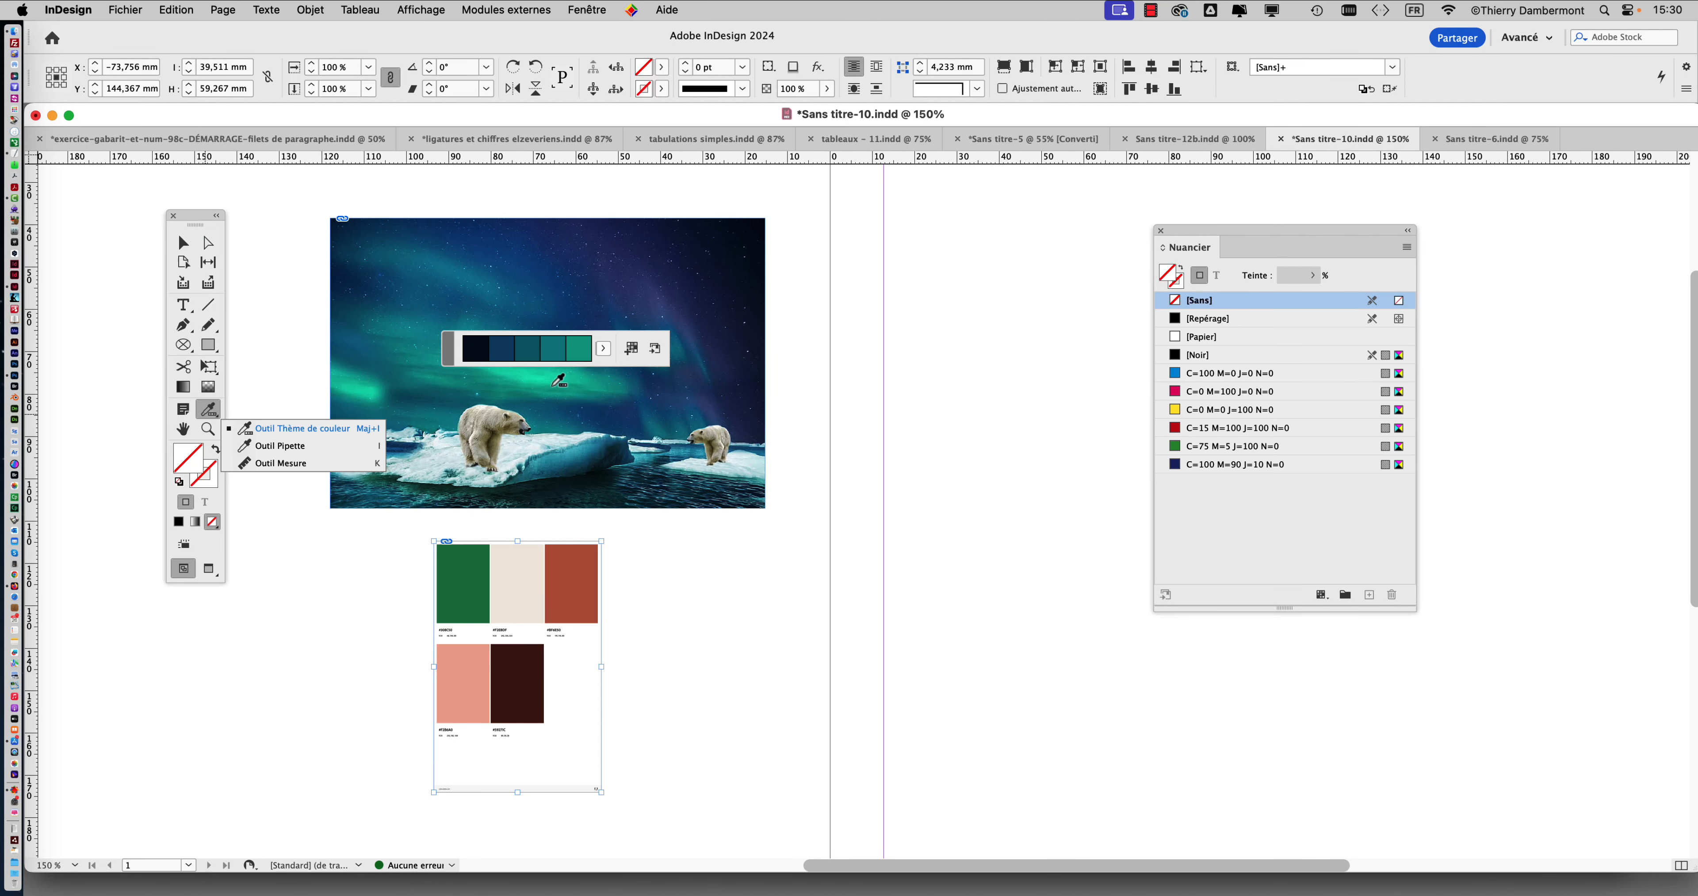
pyautogui.click(537, 559)
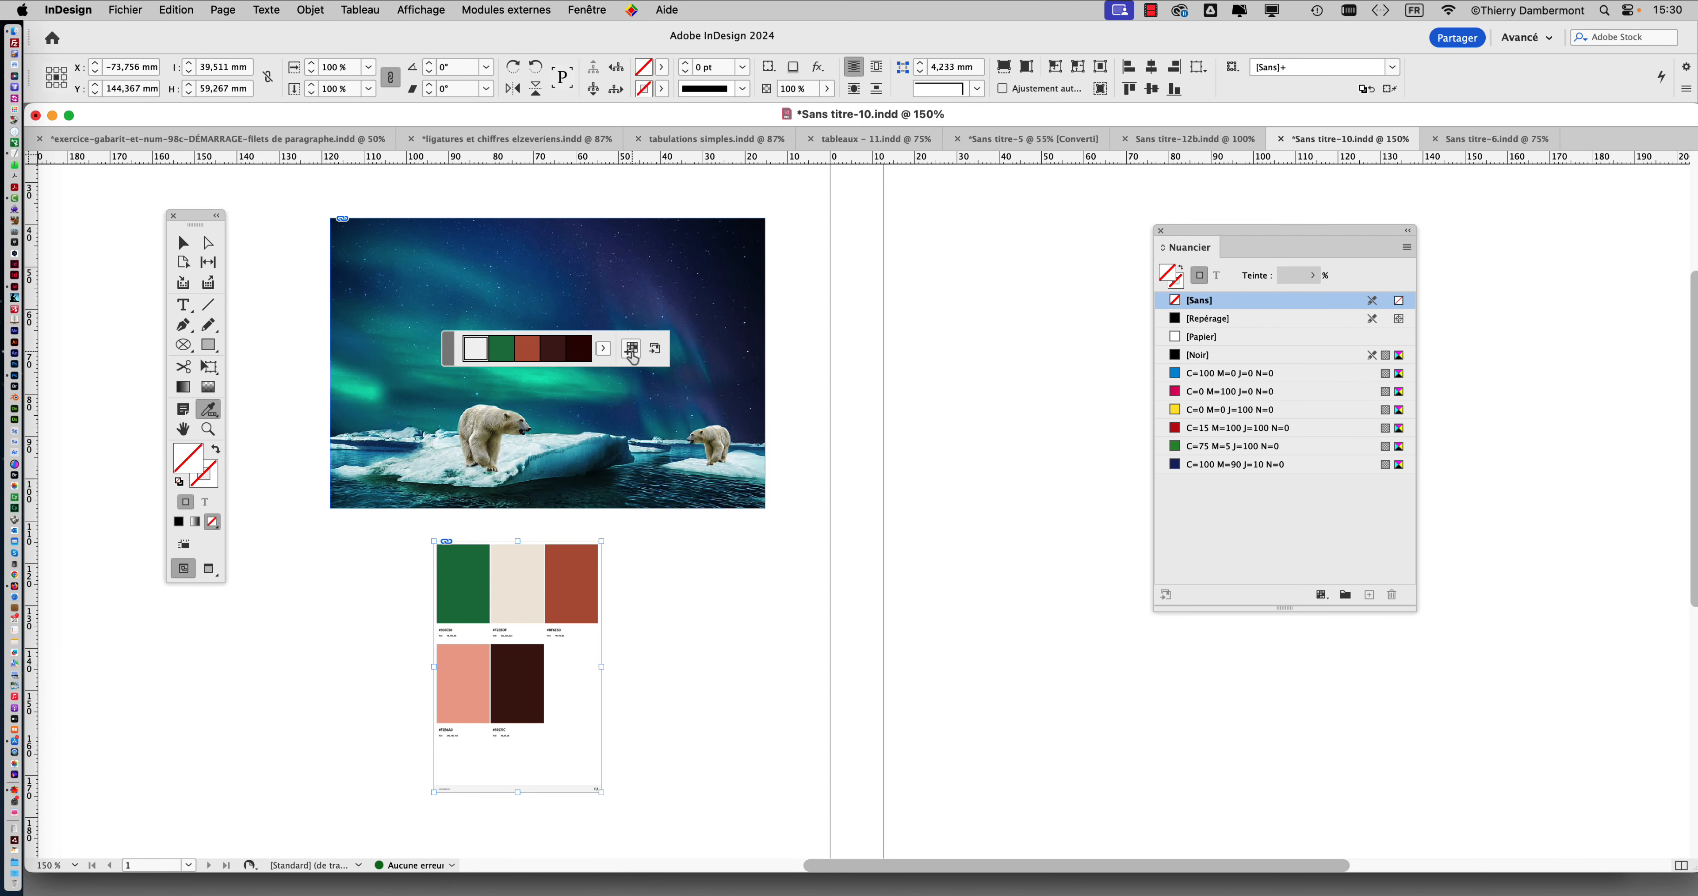
pyautogui.click(631, 351)
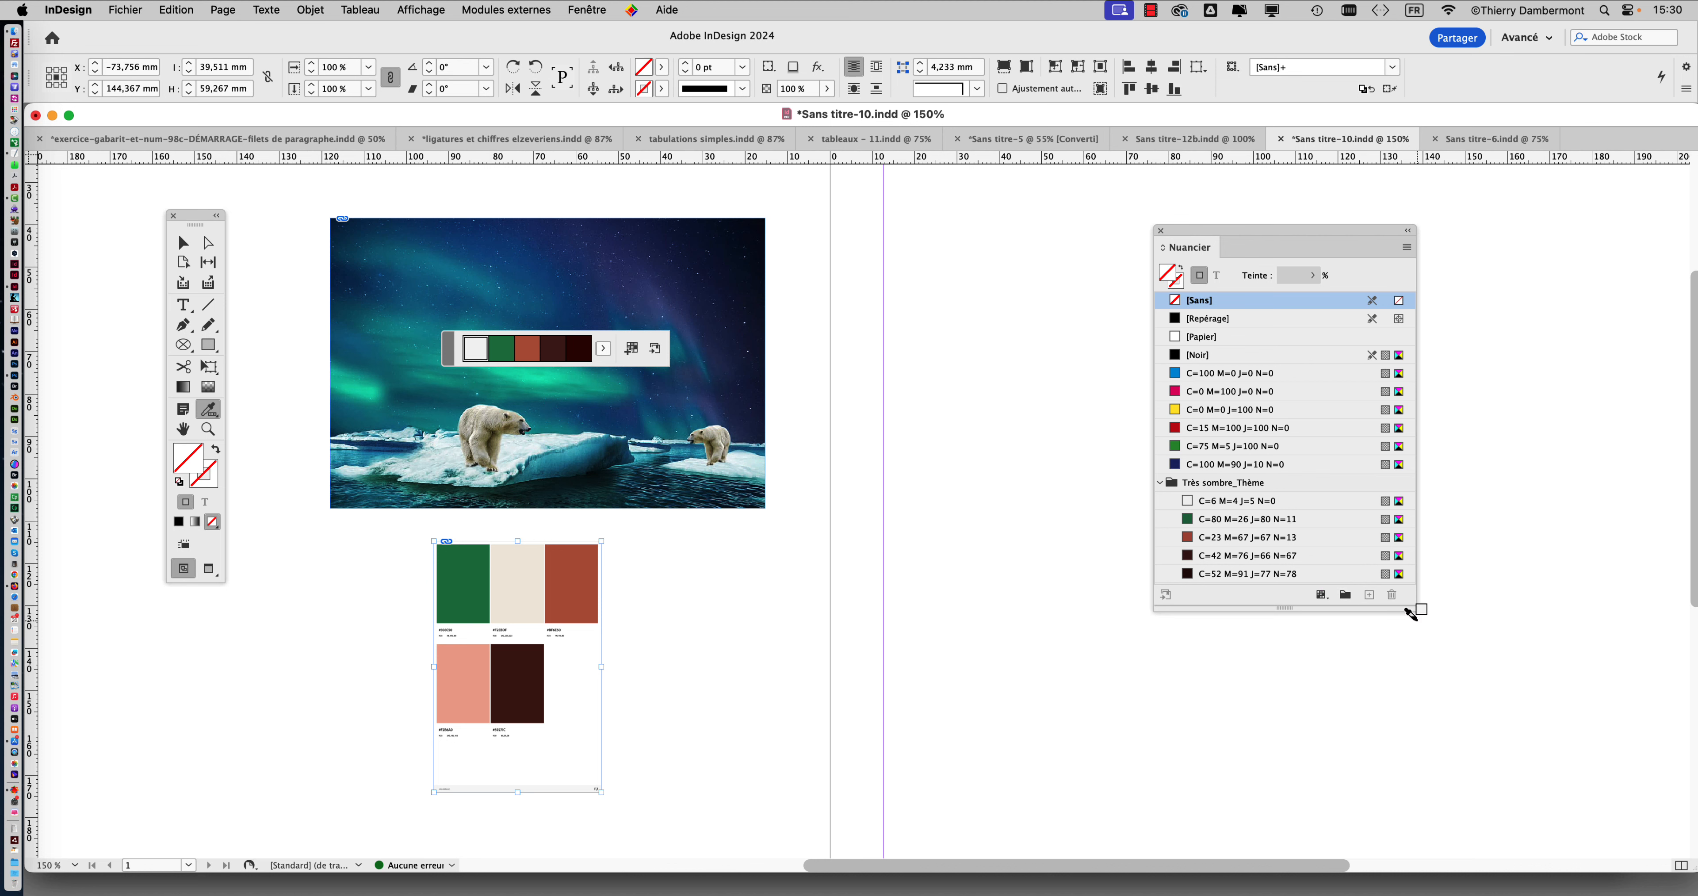
pyautogui.moveTo(1413, 611); pyautogui.dragTo(1451, 777)
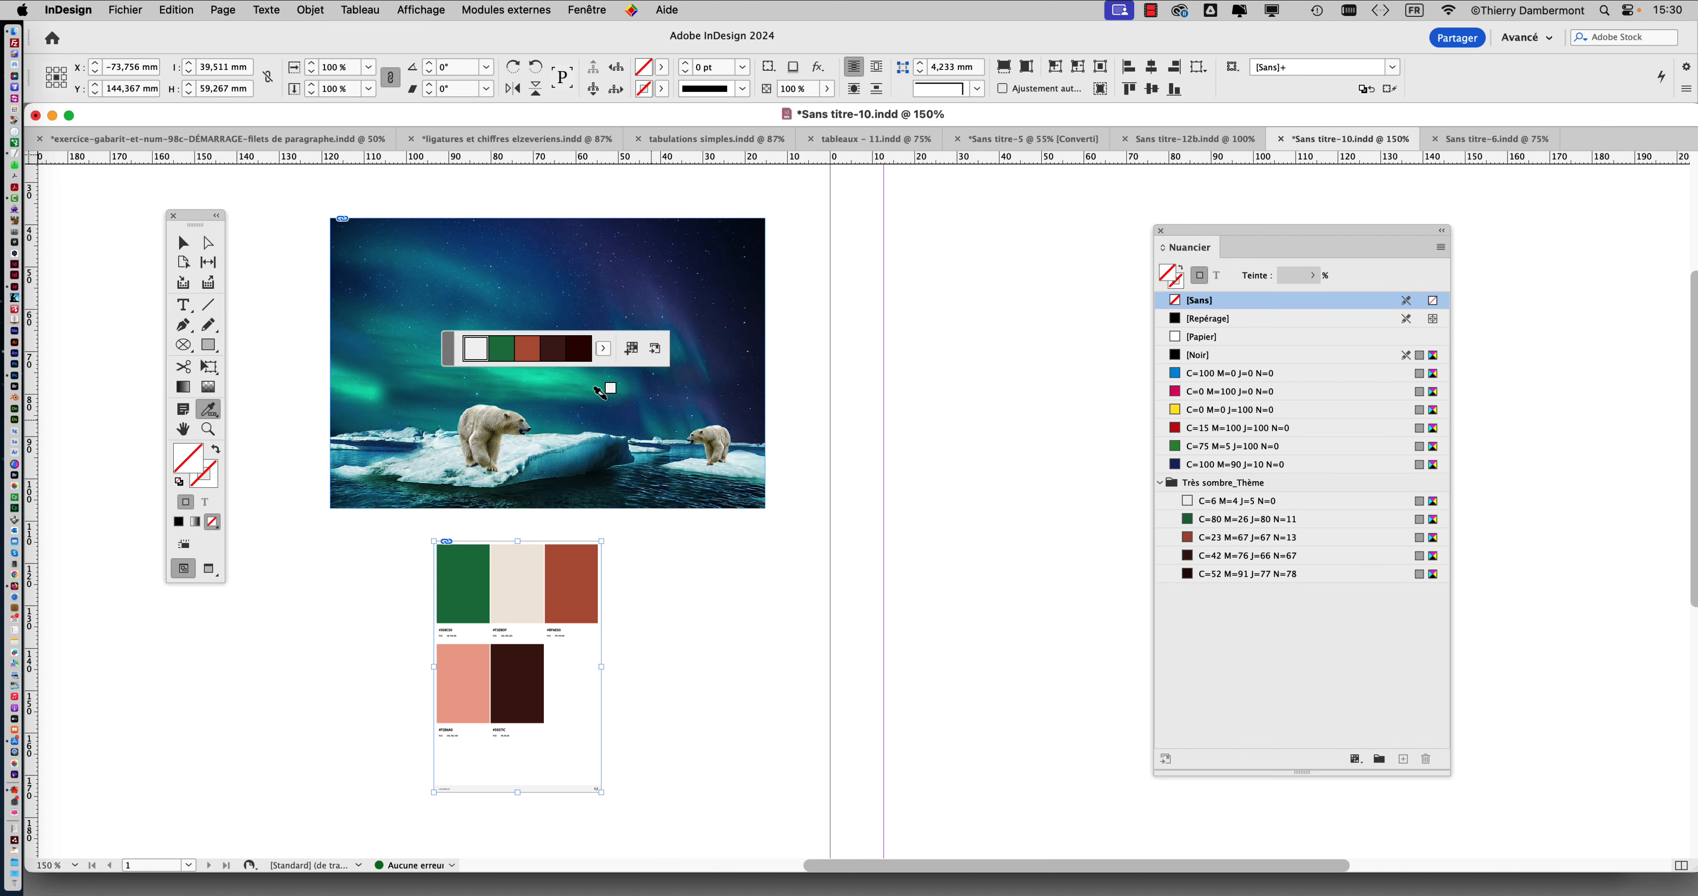
# Move the theme bar clear of the polar bear photo, extract the photo's colour theme and add it to the swatches
pyautogui.moveTo(450, 356); pyautogui.dragTo(850, 262)
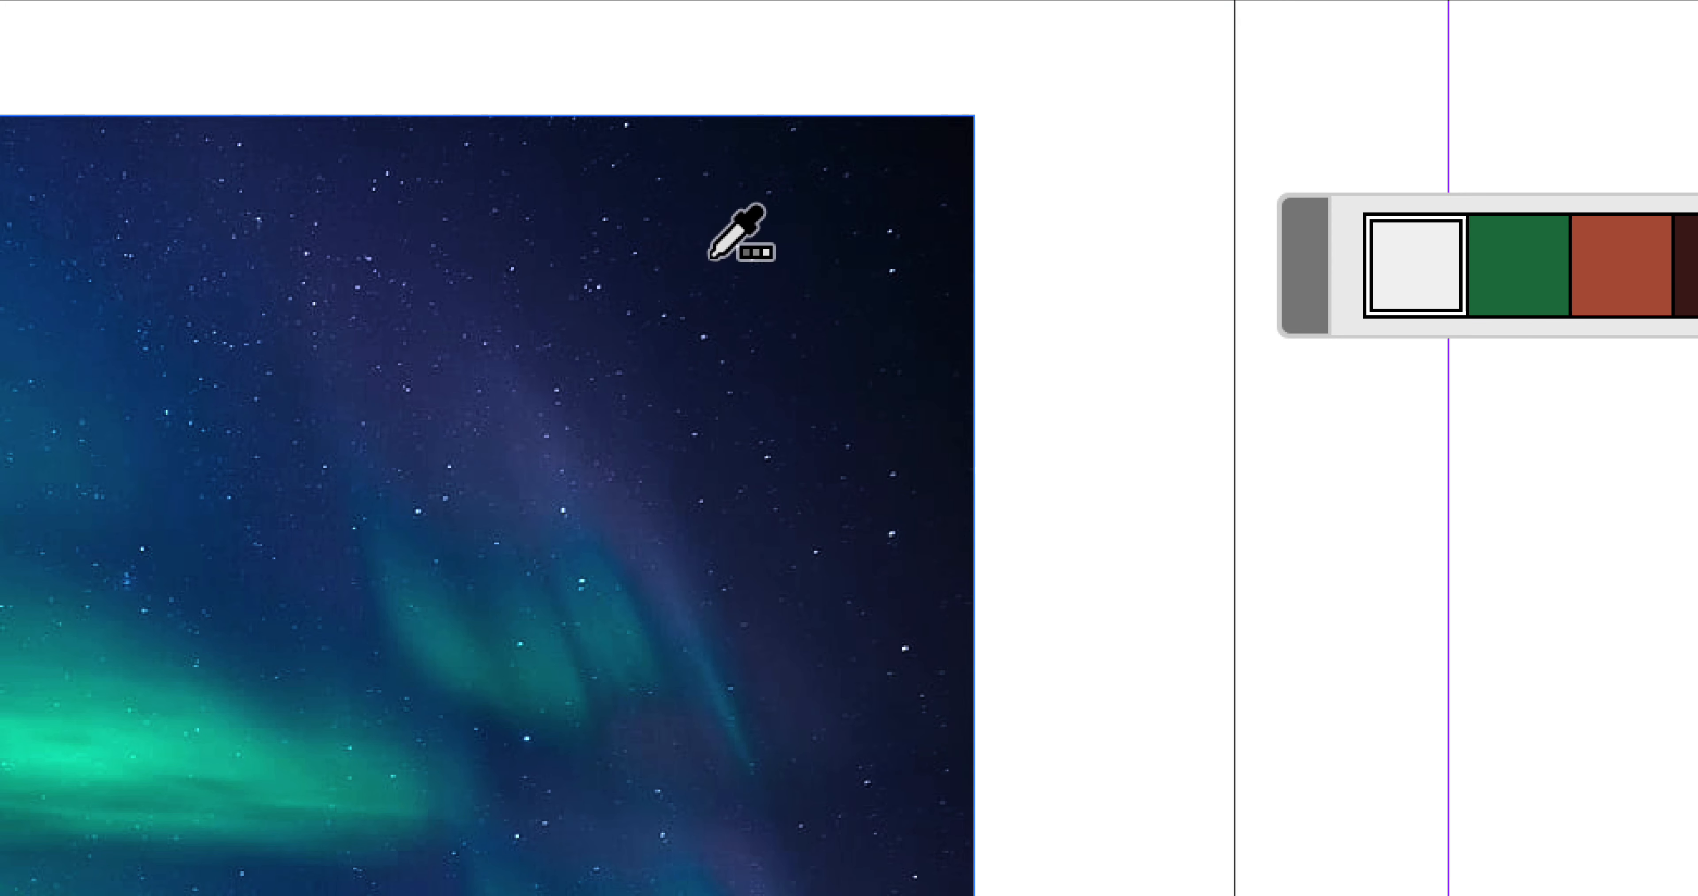
pyautogui.click(701, 257)
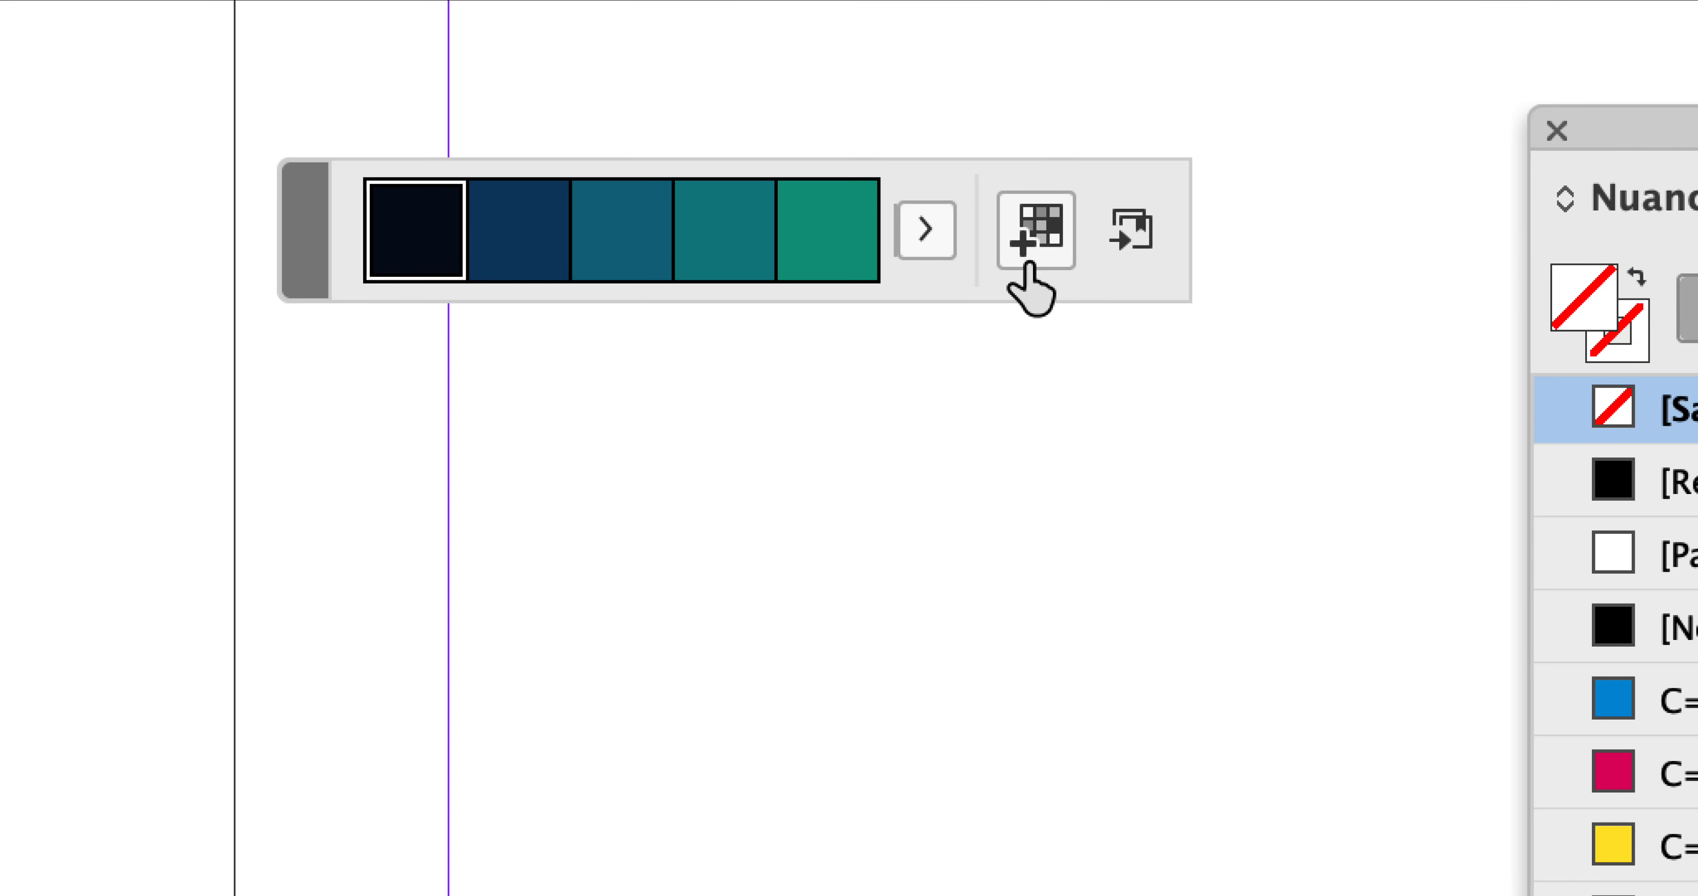
pyautogui.click(1030, 264)
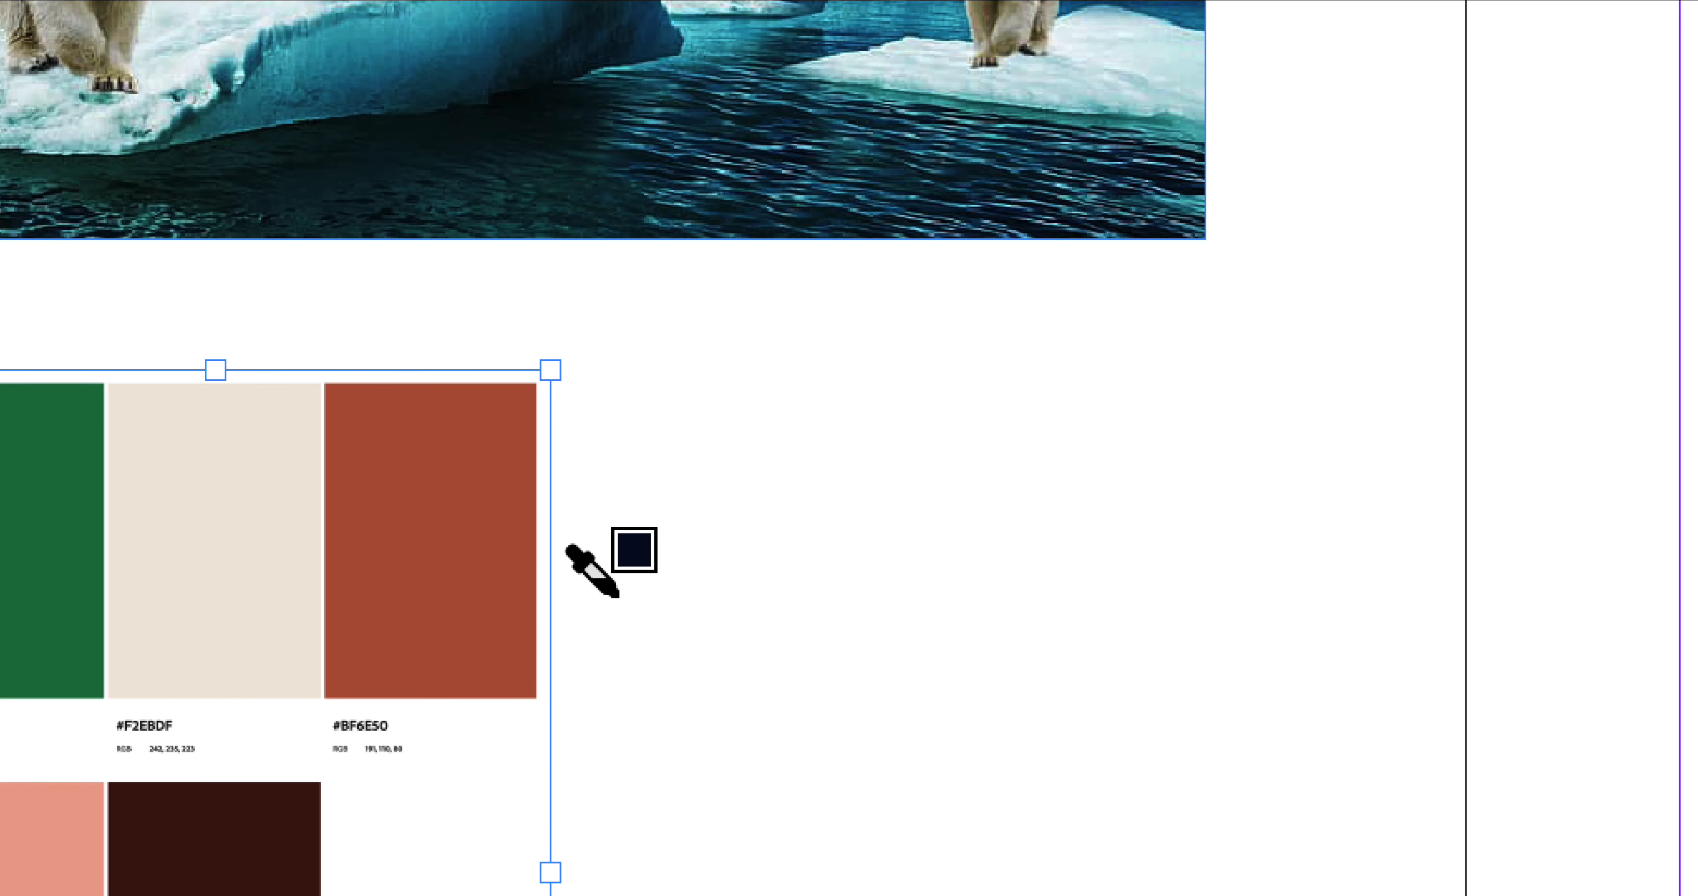
# Clear the current colour theme, extract one from the placed palette image and move the theme bar beside that image
pyautogui.press('Escape')
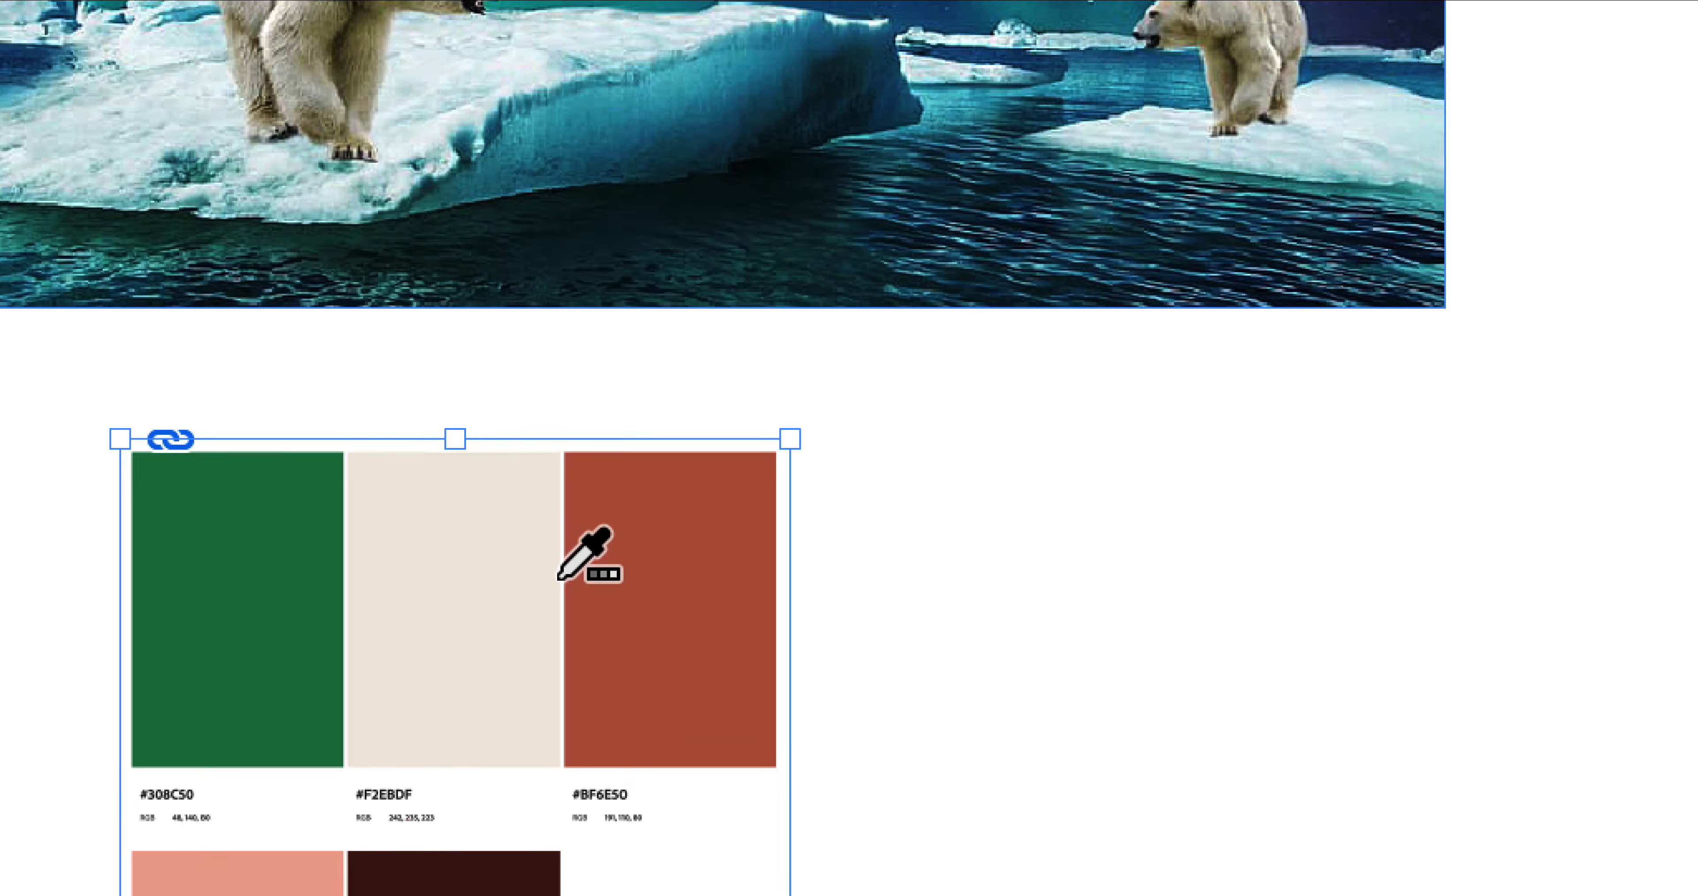
pyautogui.click(659, 550)
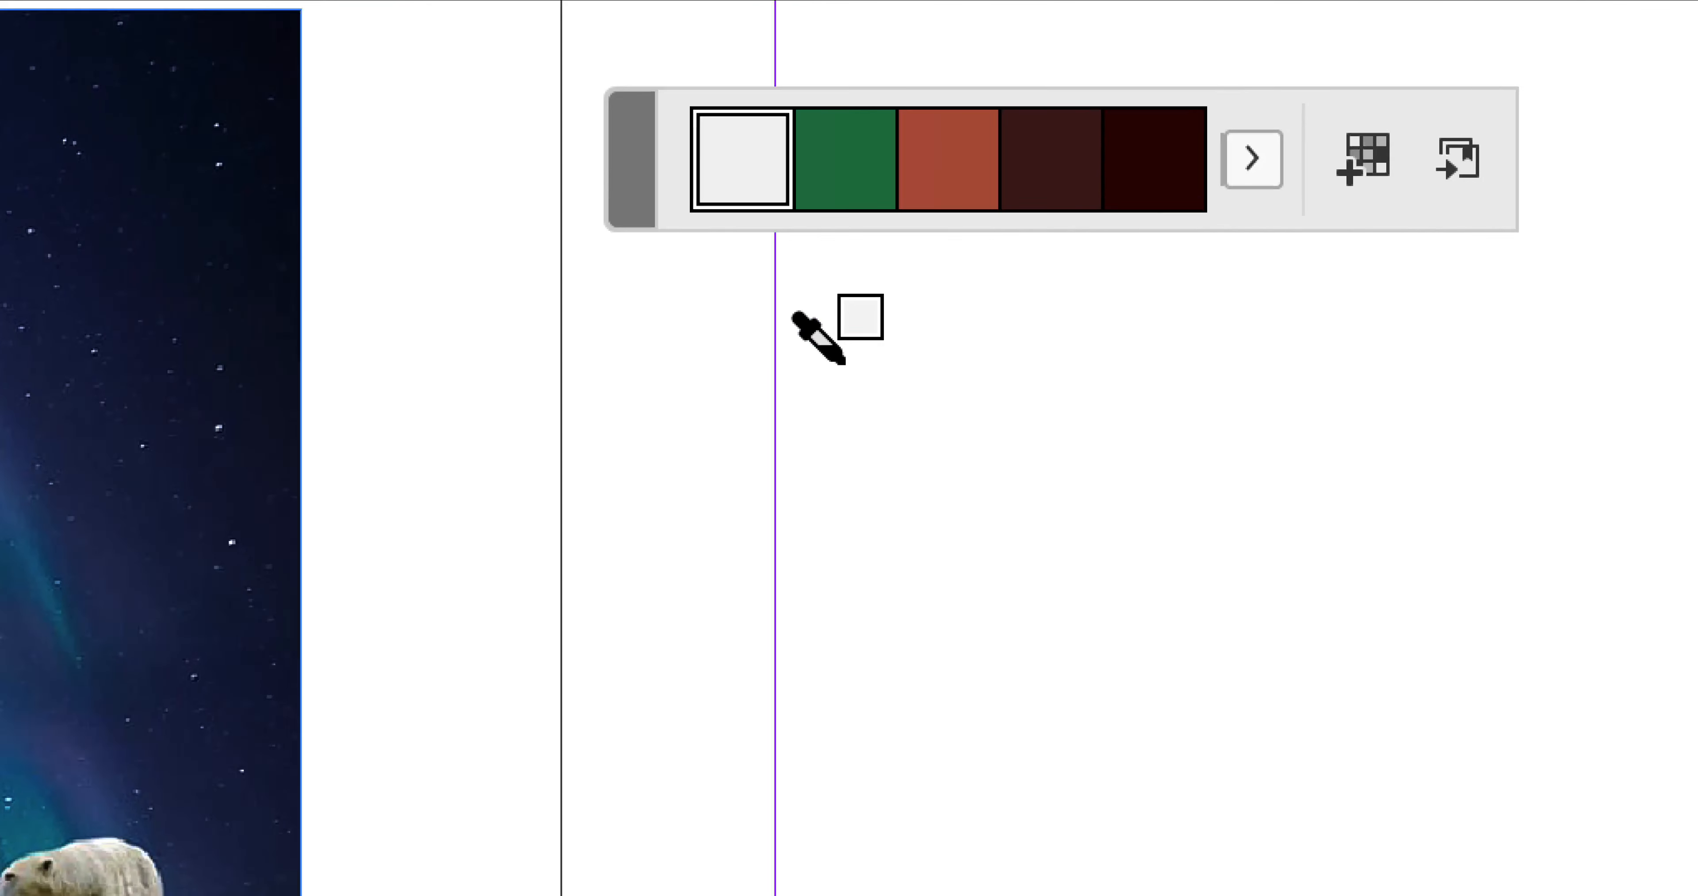
pyautogui.moveTo(799, 322); pyautogui.dragTo(560, 583)
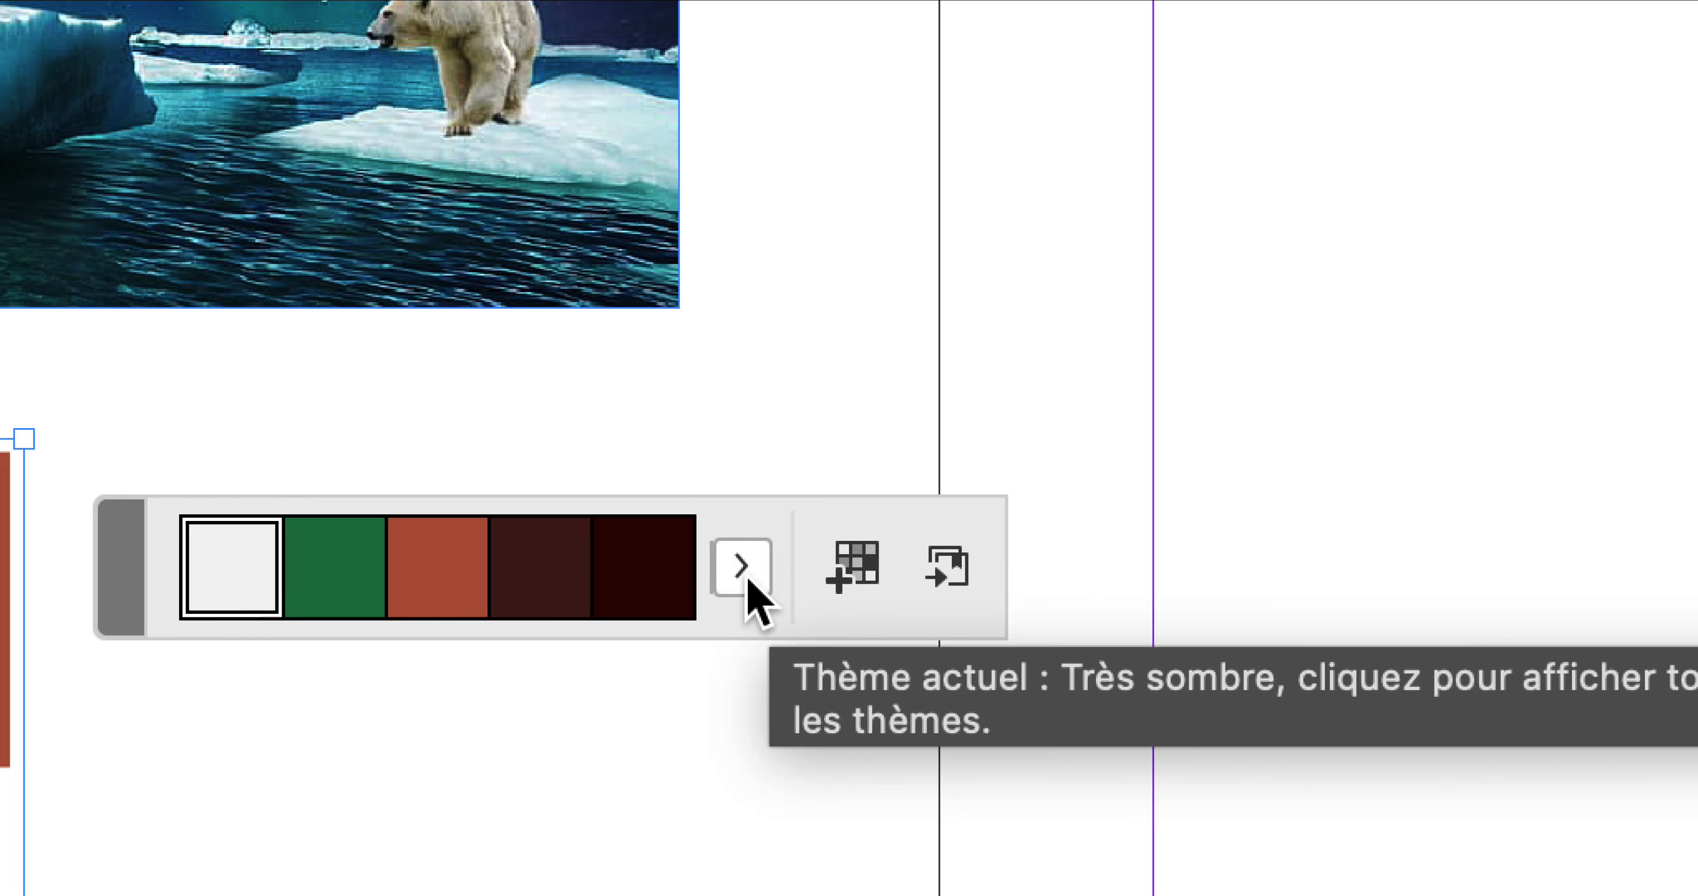
# Try the Eteinte, Coloré and Très sombre variants of the palette image's colour theme
pyautogui.click(746, 570)
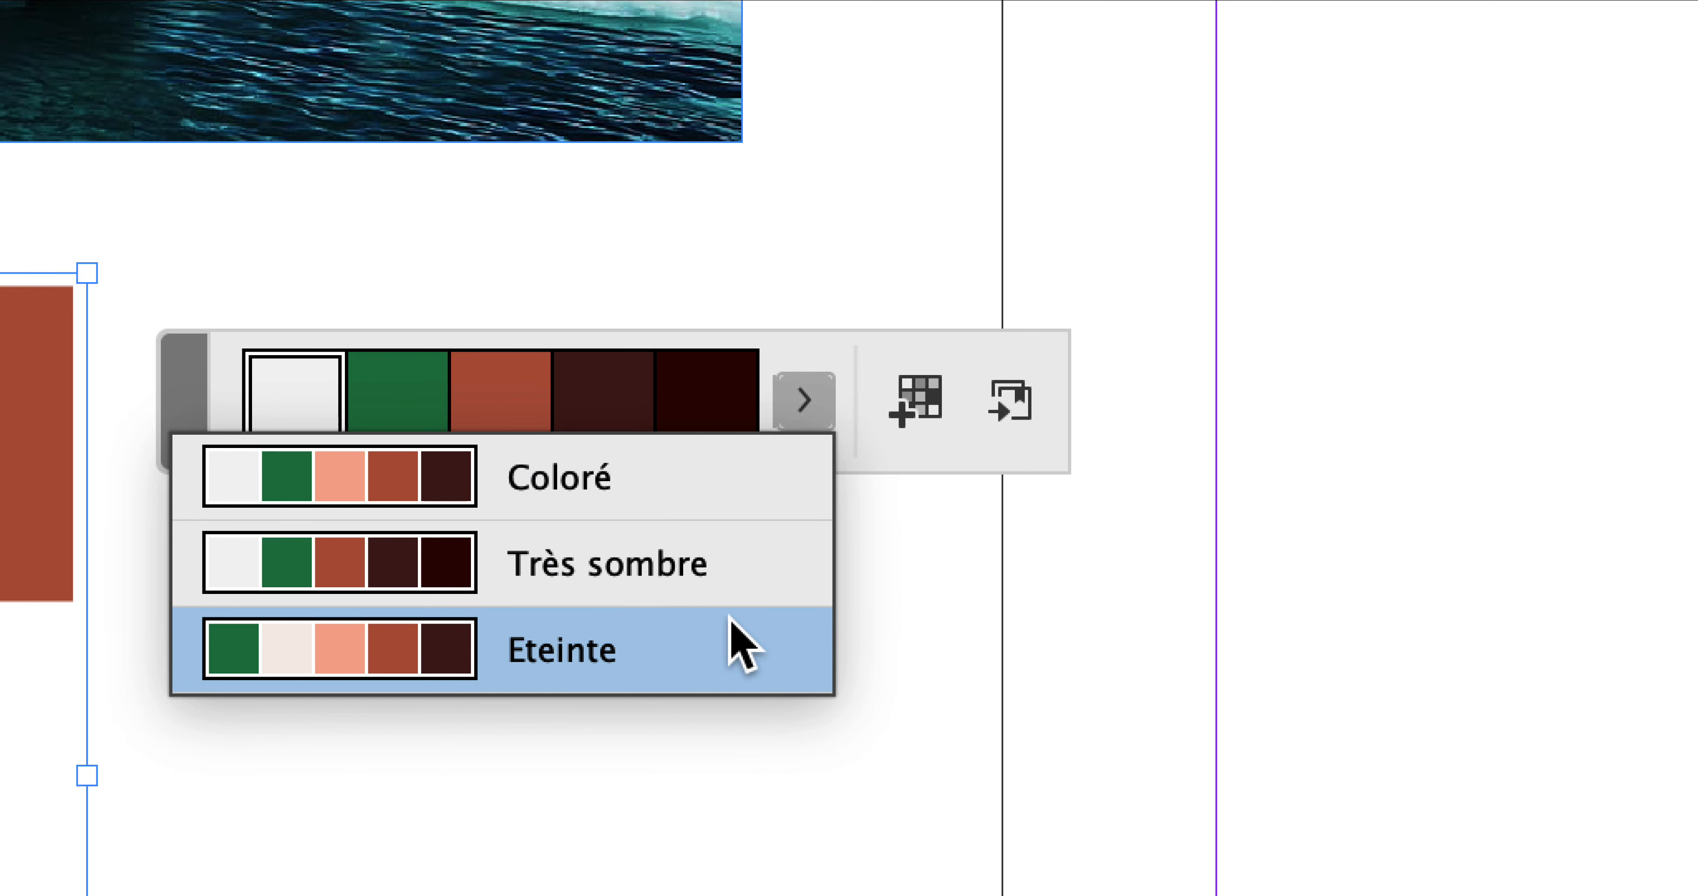
pyautogui.click(729, 626)
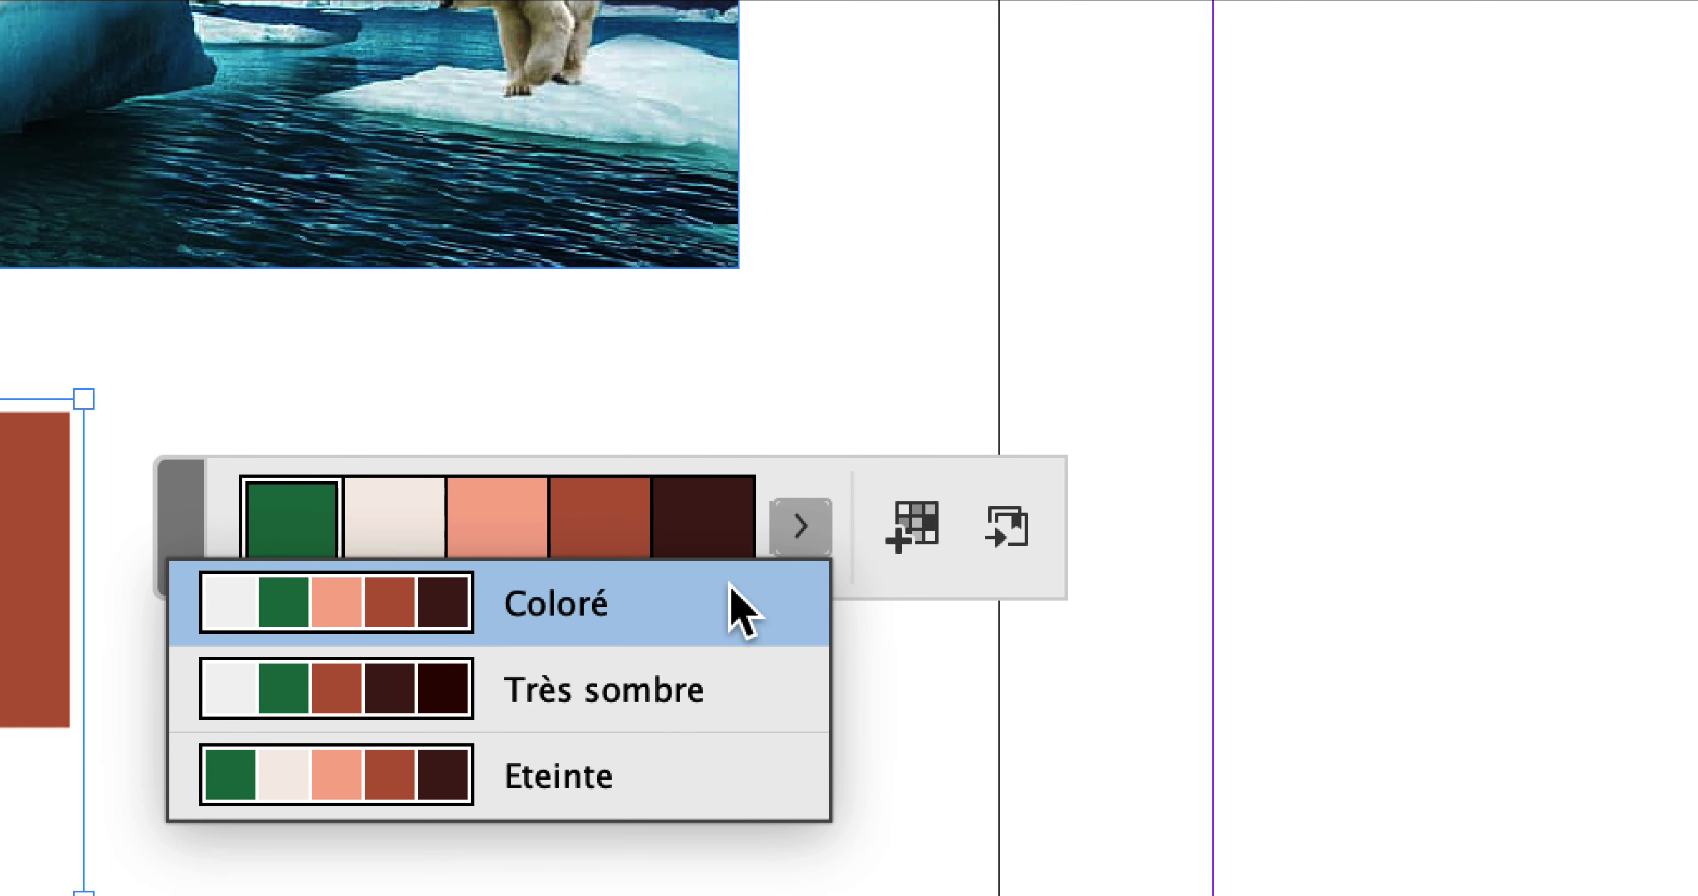
pyautogui.click(679, 647)
pyautogui.click(746, 567)
pyautogui.click(732, 668)
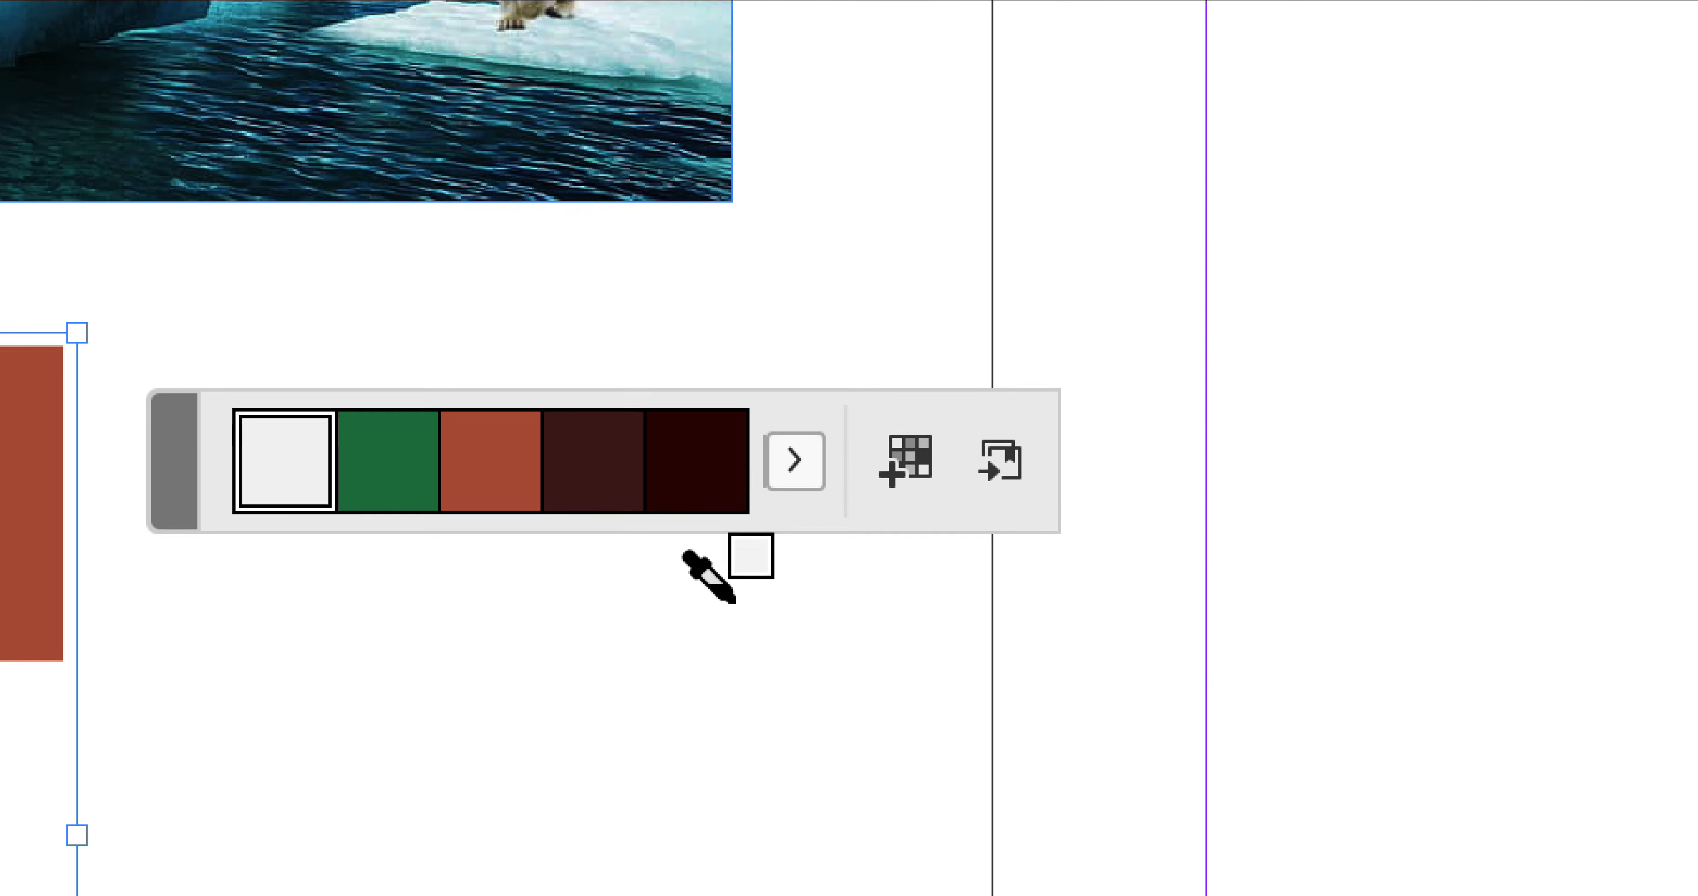
# Choose the Eteinte variant of the palette image's theme and add it to the swatches
pyautogui.click(784, 506)
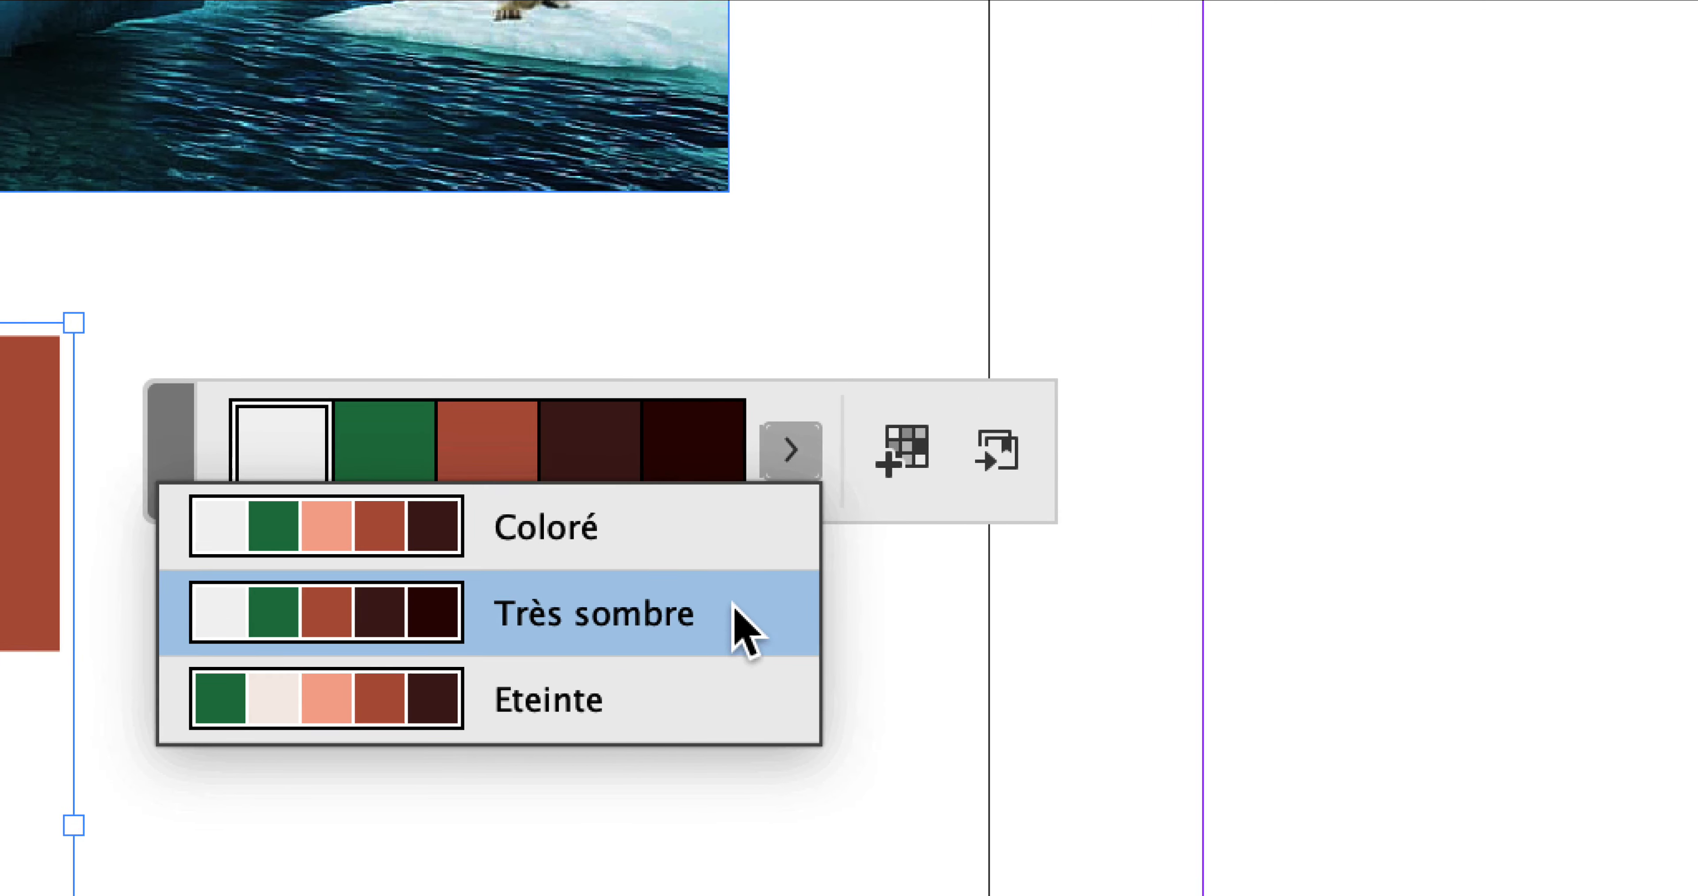
pyautogui.click(728, 678)
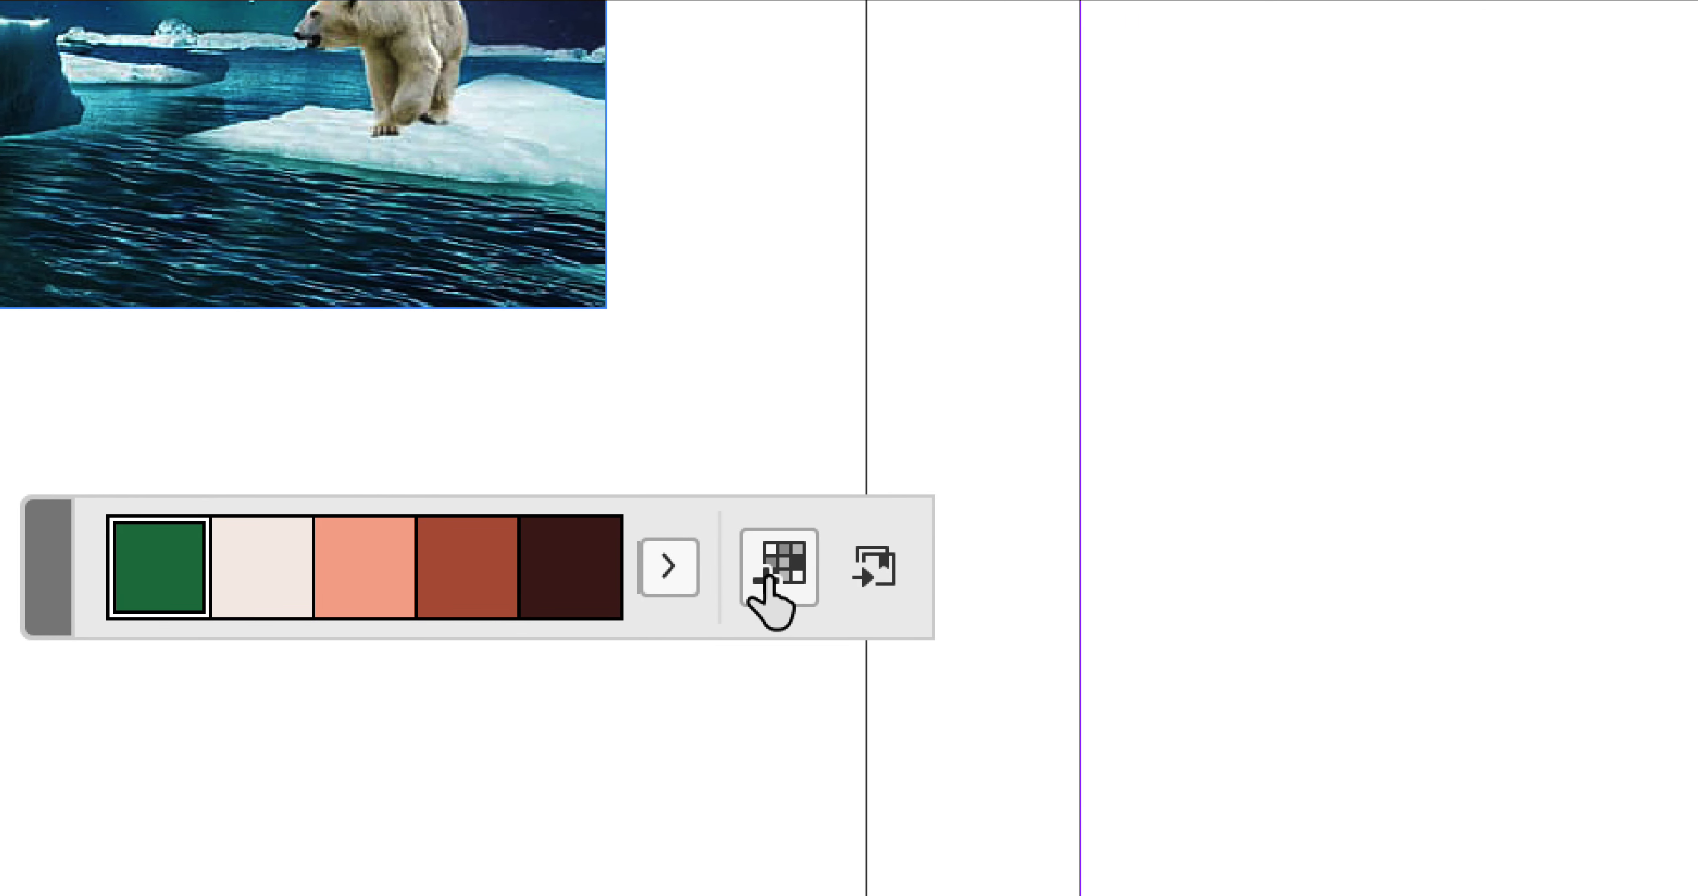
pyautogui.click(768, 579)
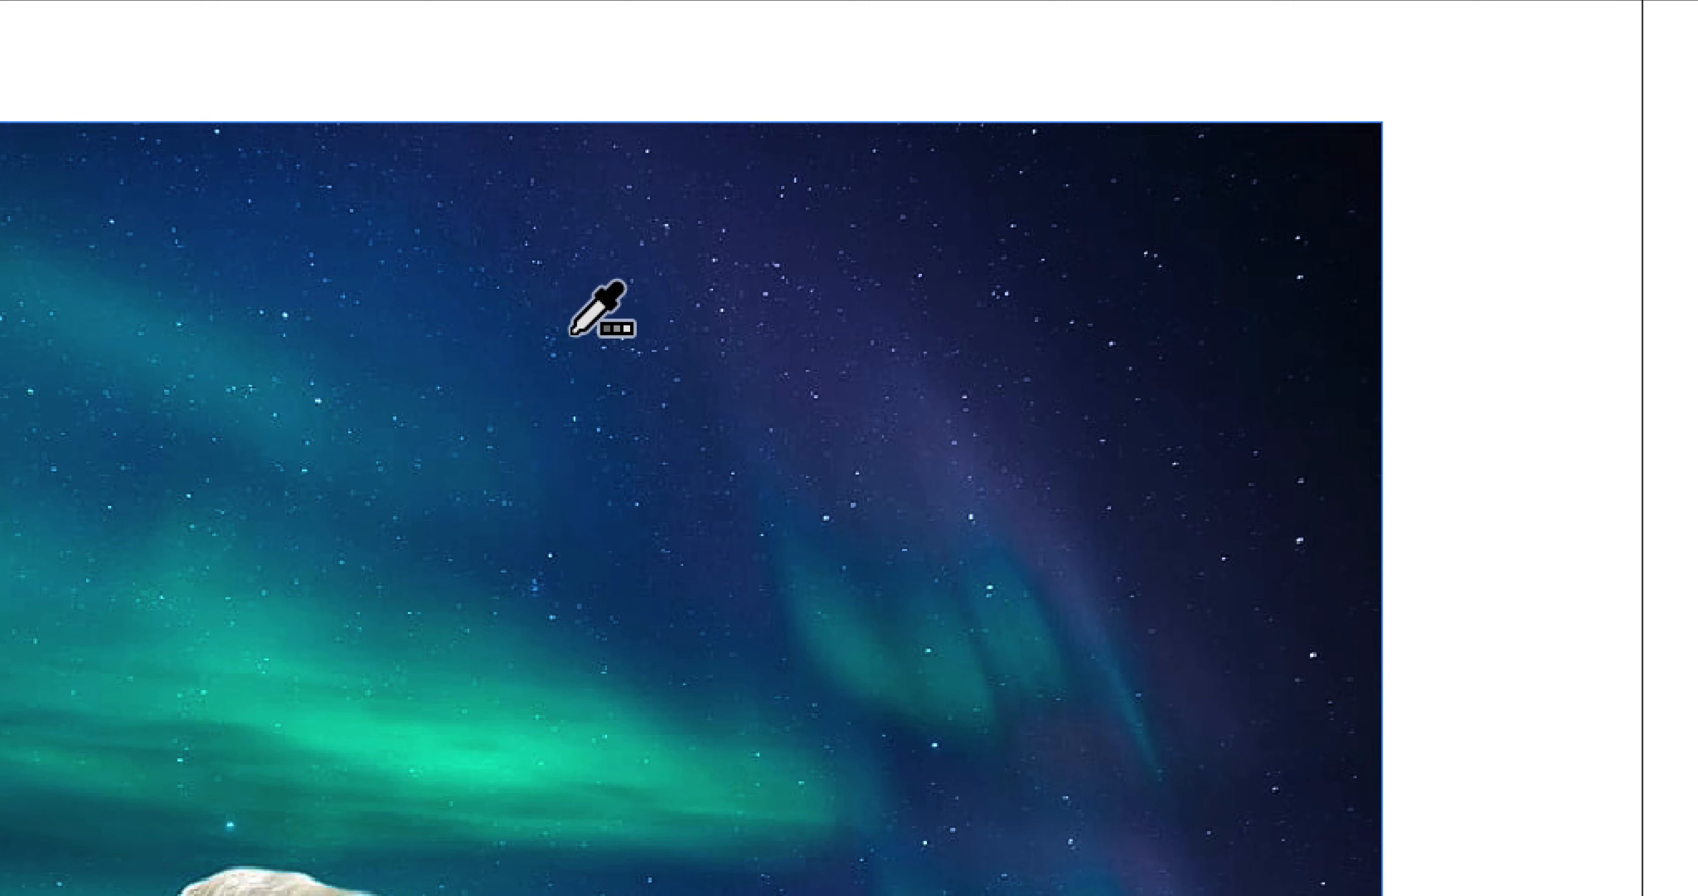
# Extract the colour theme from the polar bear photo and move the theme bar over the photo's right edge
pyautogui.click(571, 334)
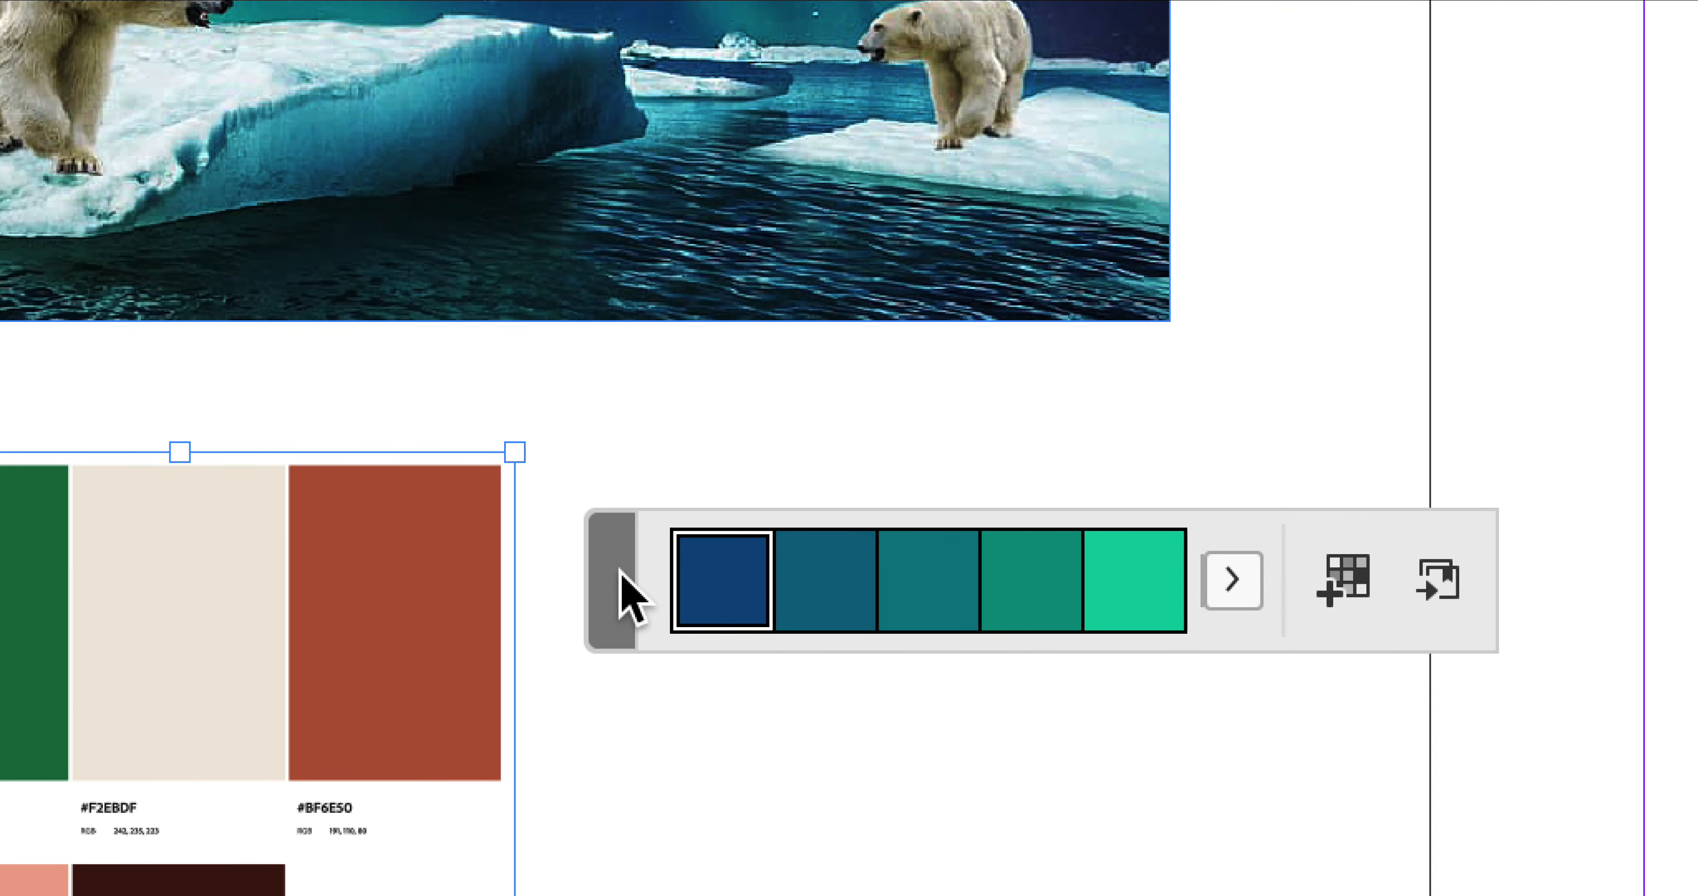
pyautogui.moveTo(524, 581); pyautogui.dragTo(706, 47)
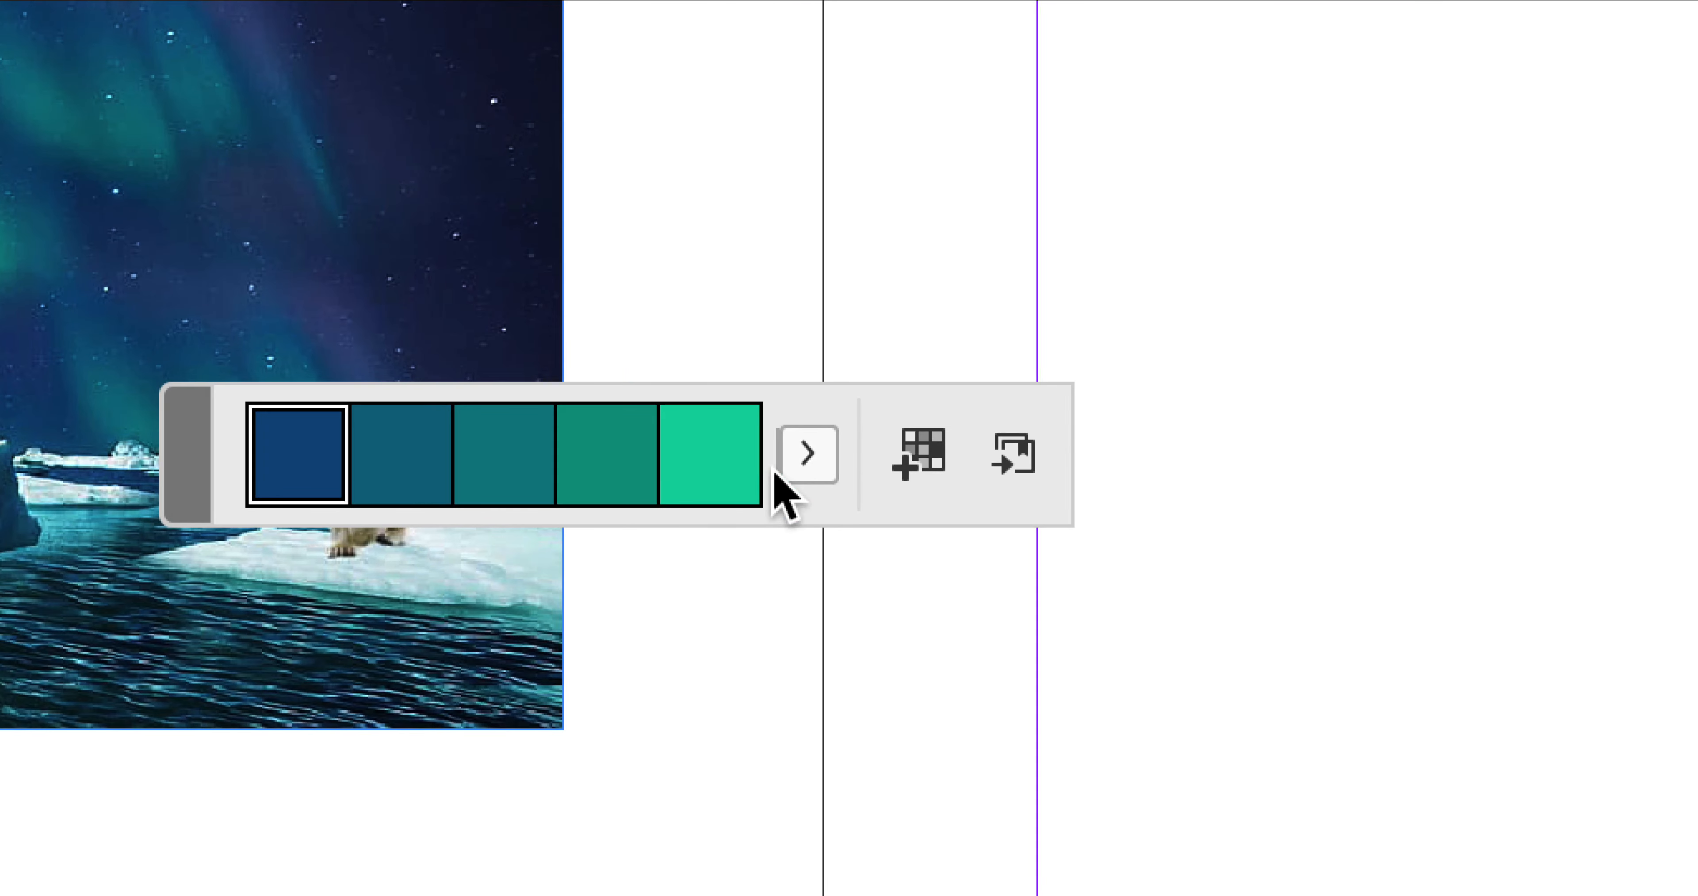
# Try the Clair, Très sombre and Eteinte variants of the polar bear photo's colour theme
pyautogui.click(791, 454)
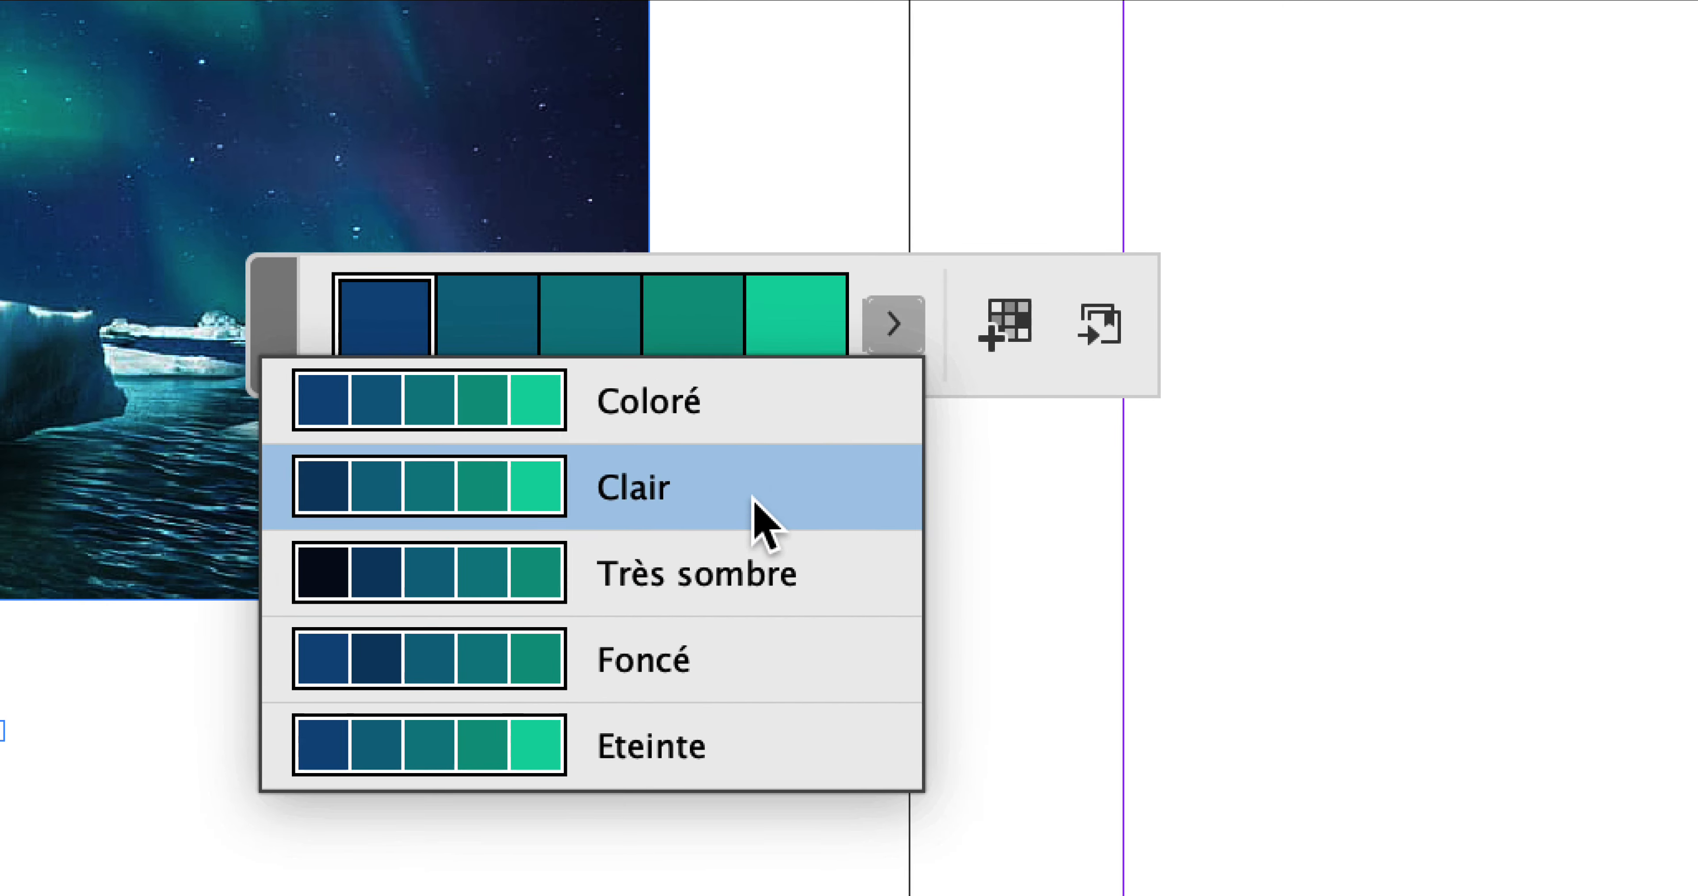
pyautogui.click(744, 462)
pyautogui.click(879, 280)
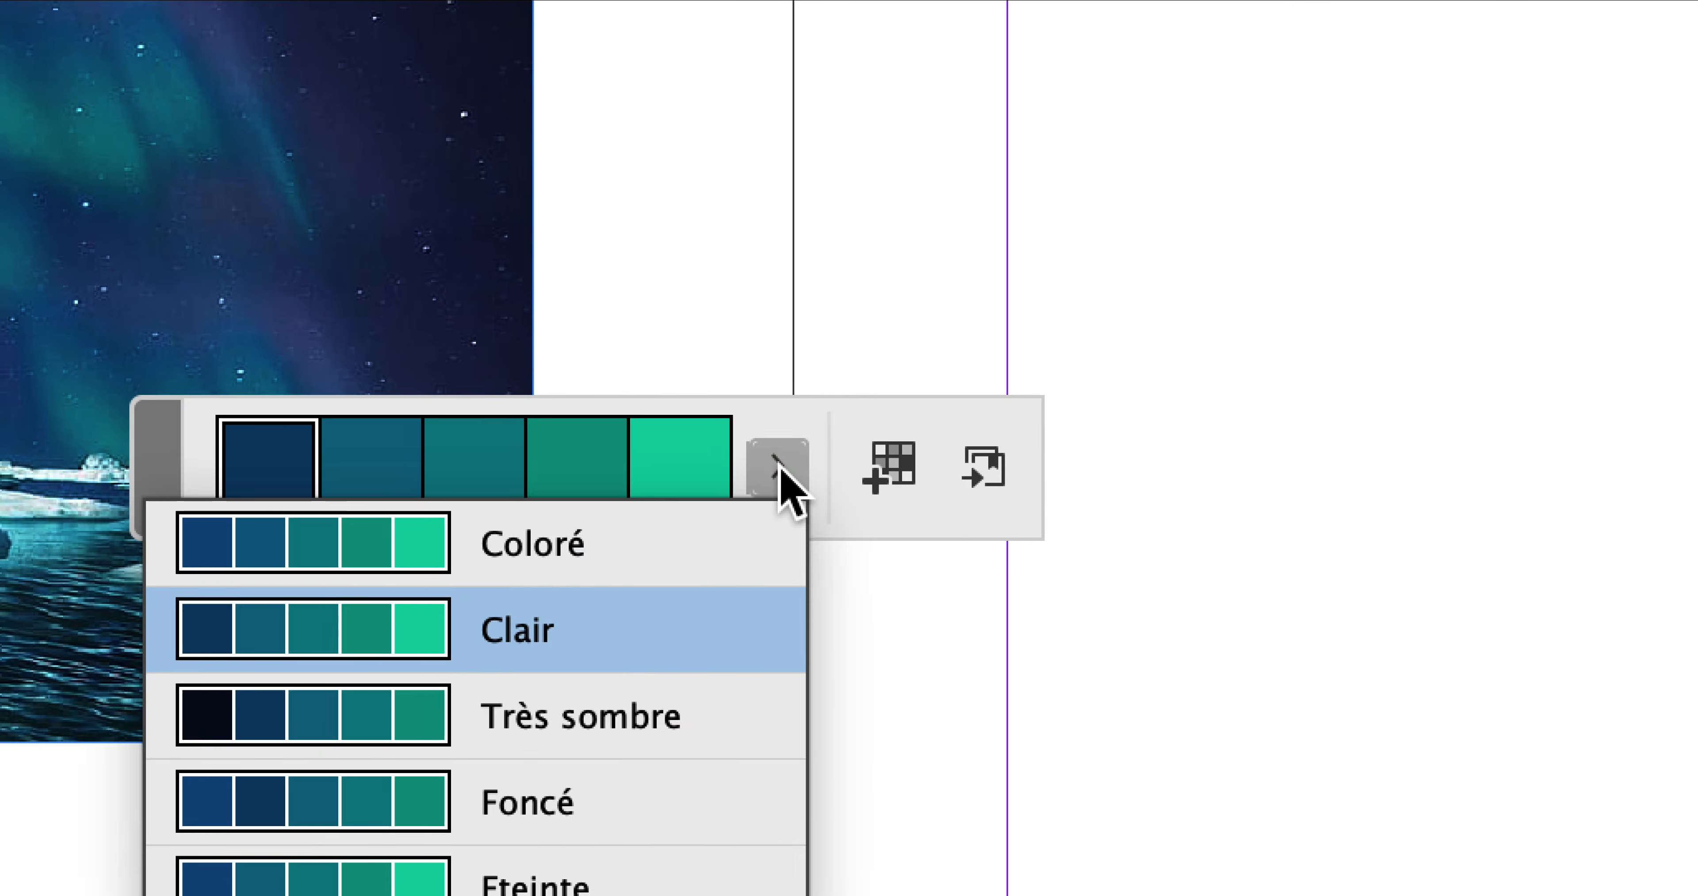
pyautogui.click(745, 521)
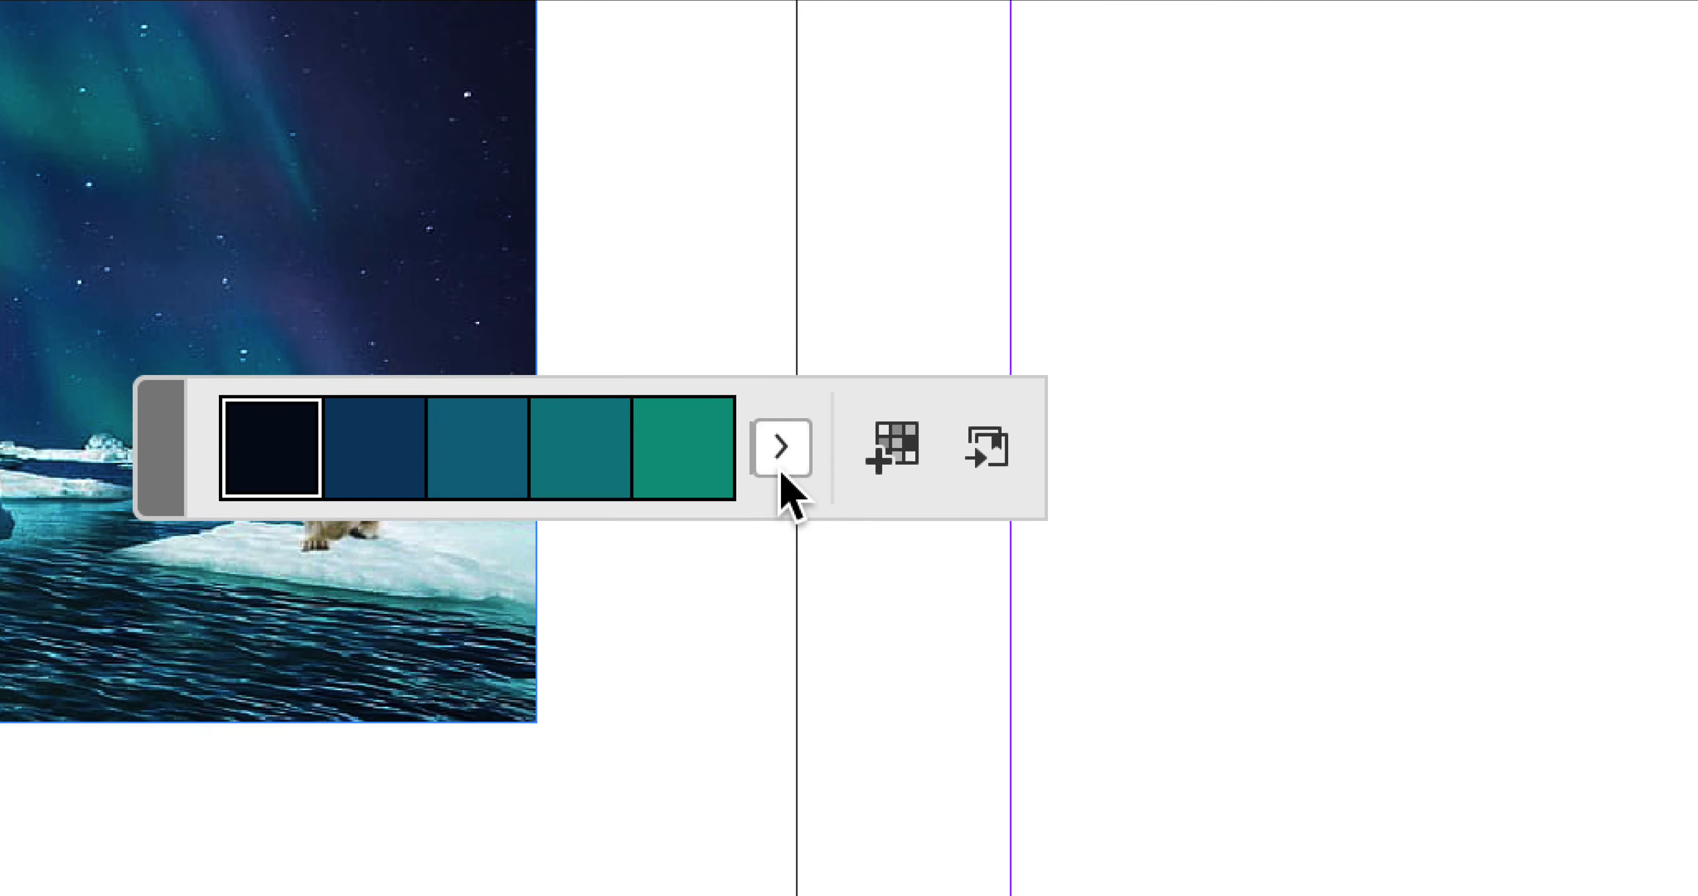
pyautogui.click(930, 271)
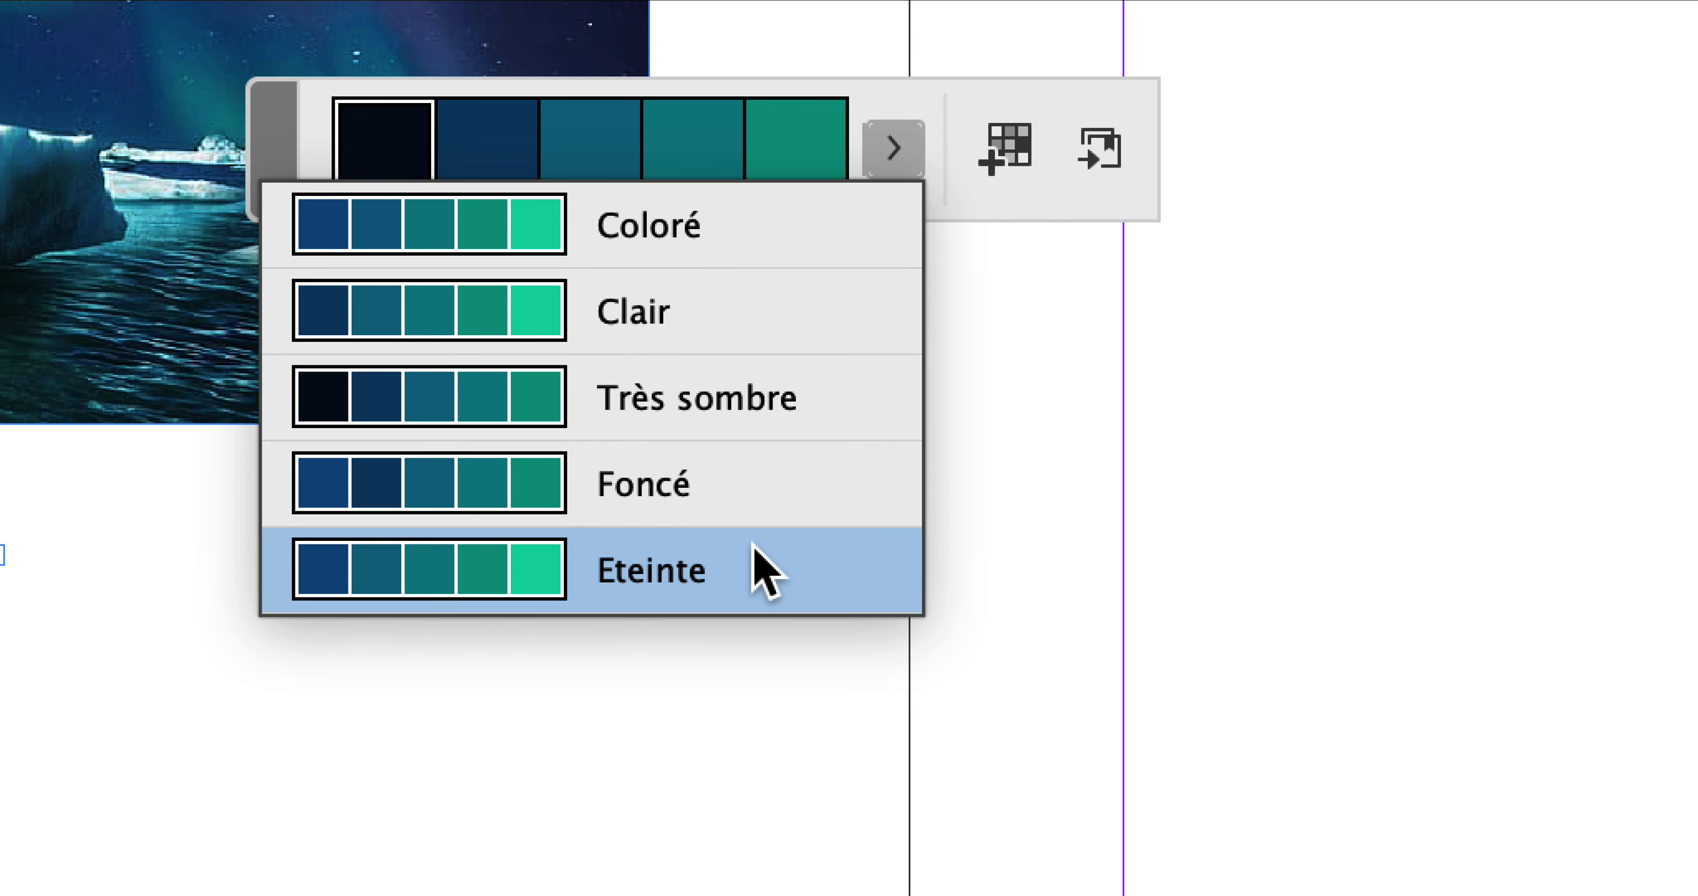
pyautogui.click(754, 544)
# Choose the Coloré variant of the polar bear photo's theme and add it to the swatches
pyautogui.click(884, 158)
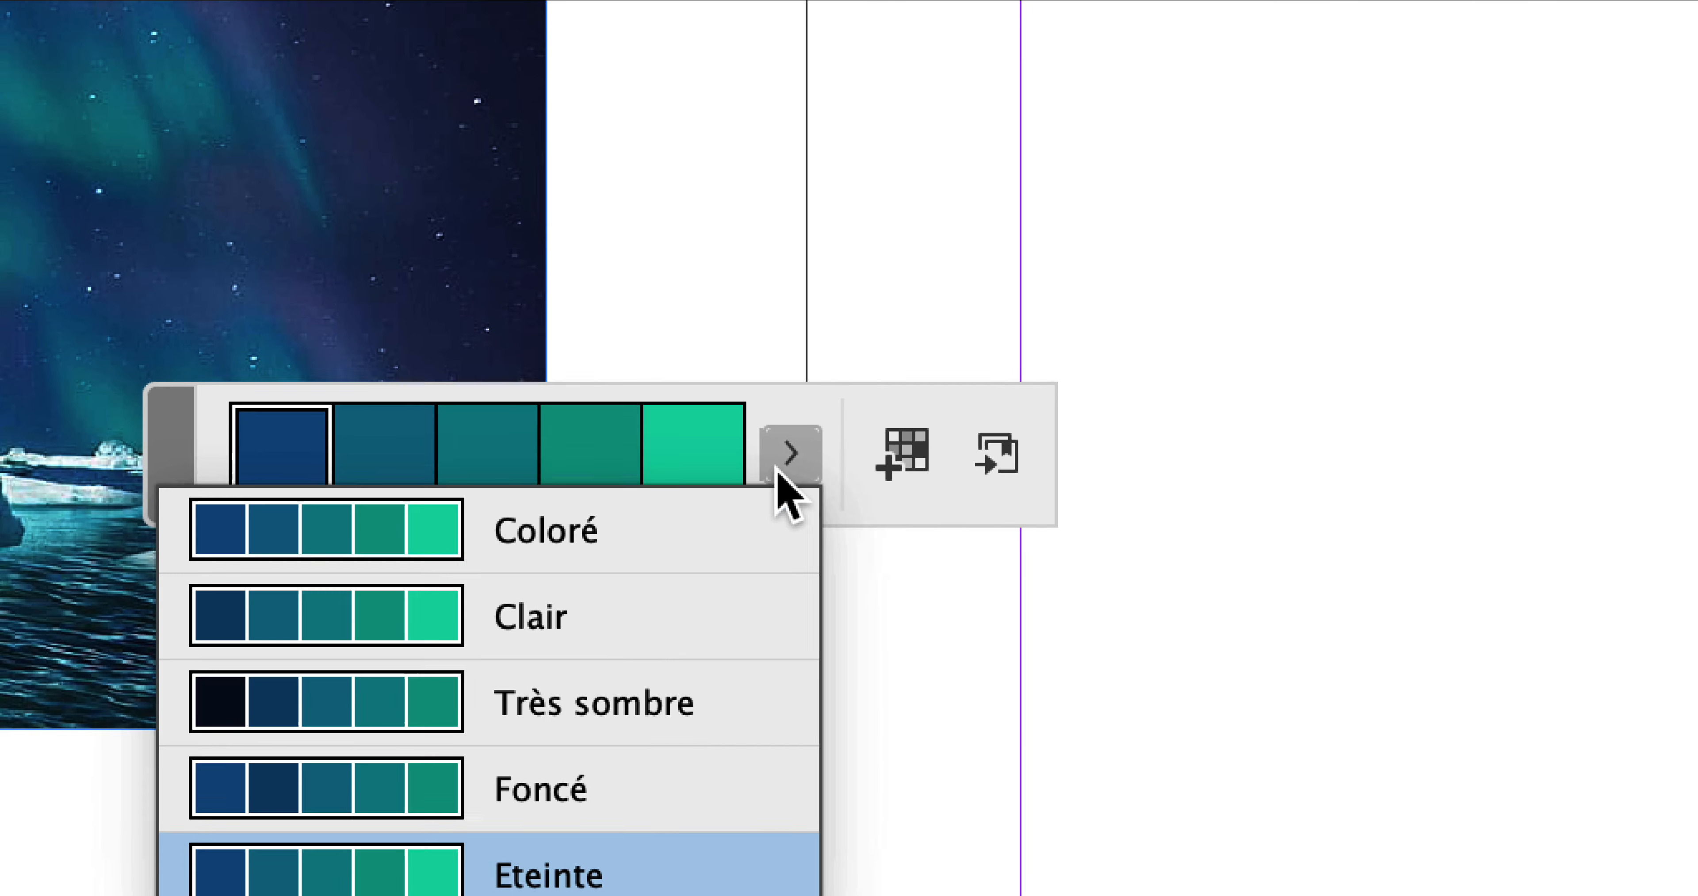
pyautogui.click(787, 457)
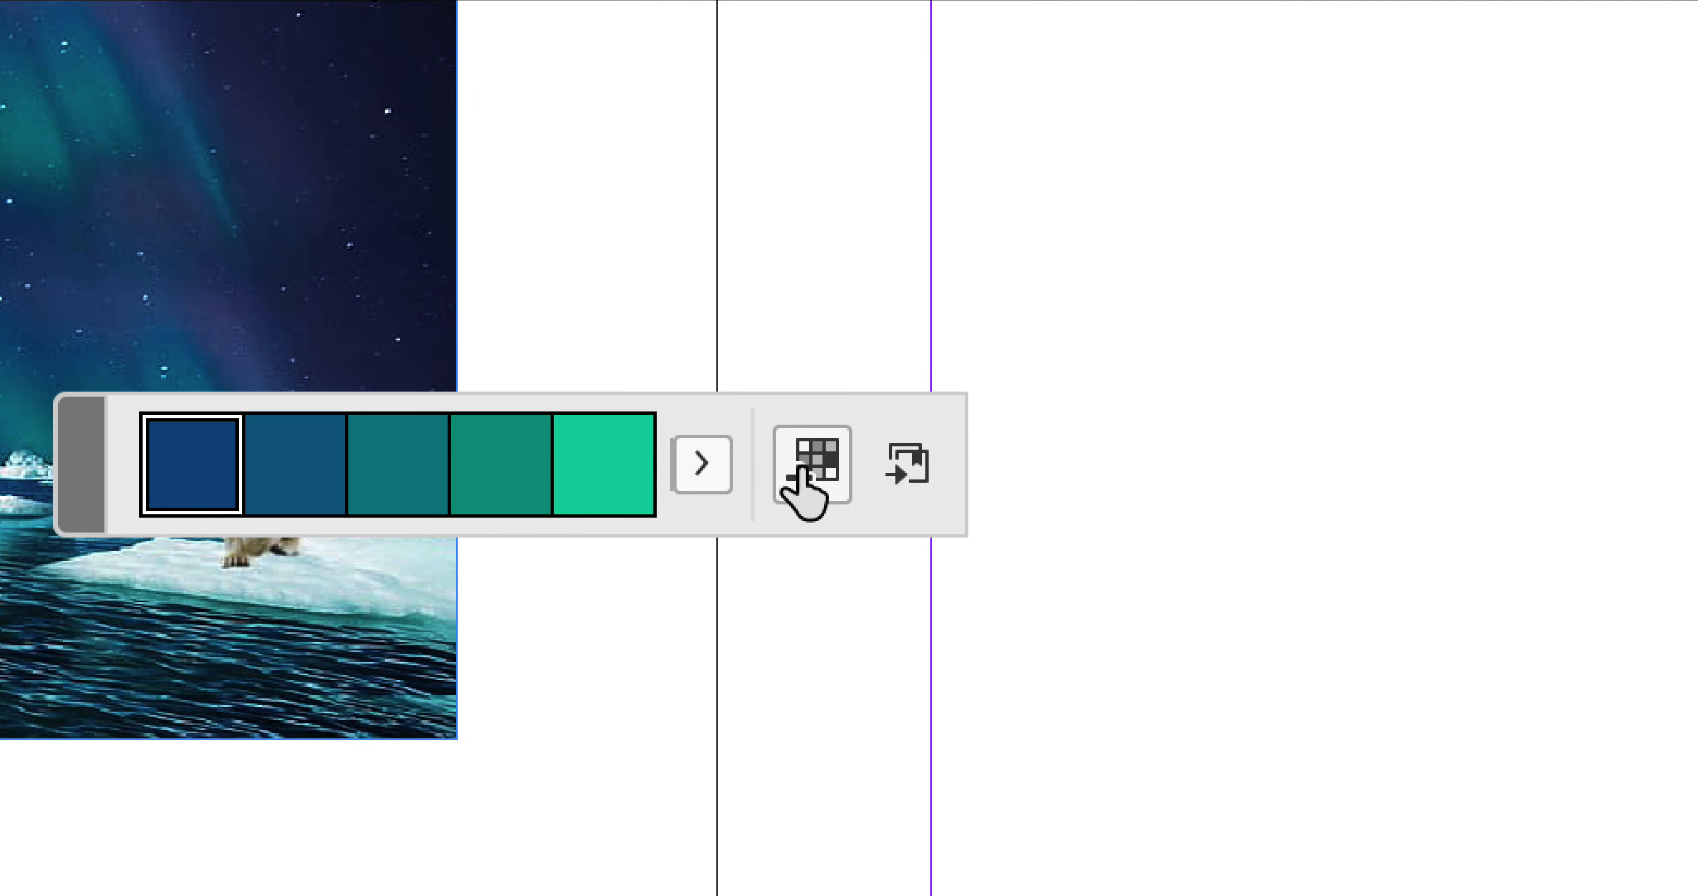
pyautogui.click(803, 469)
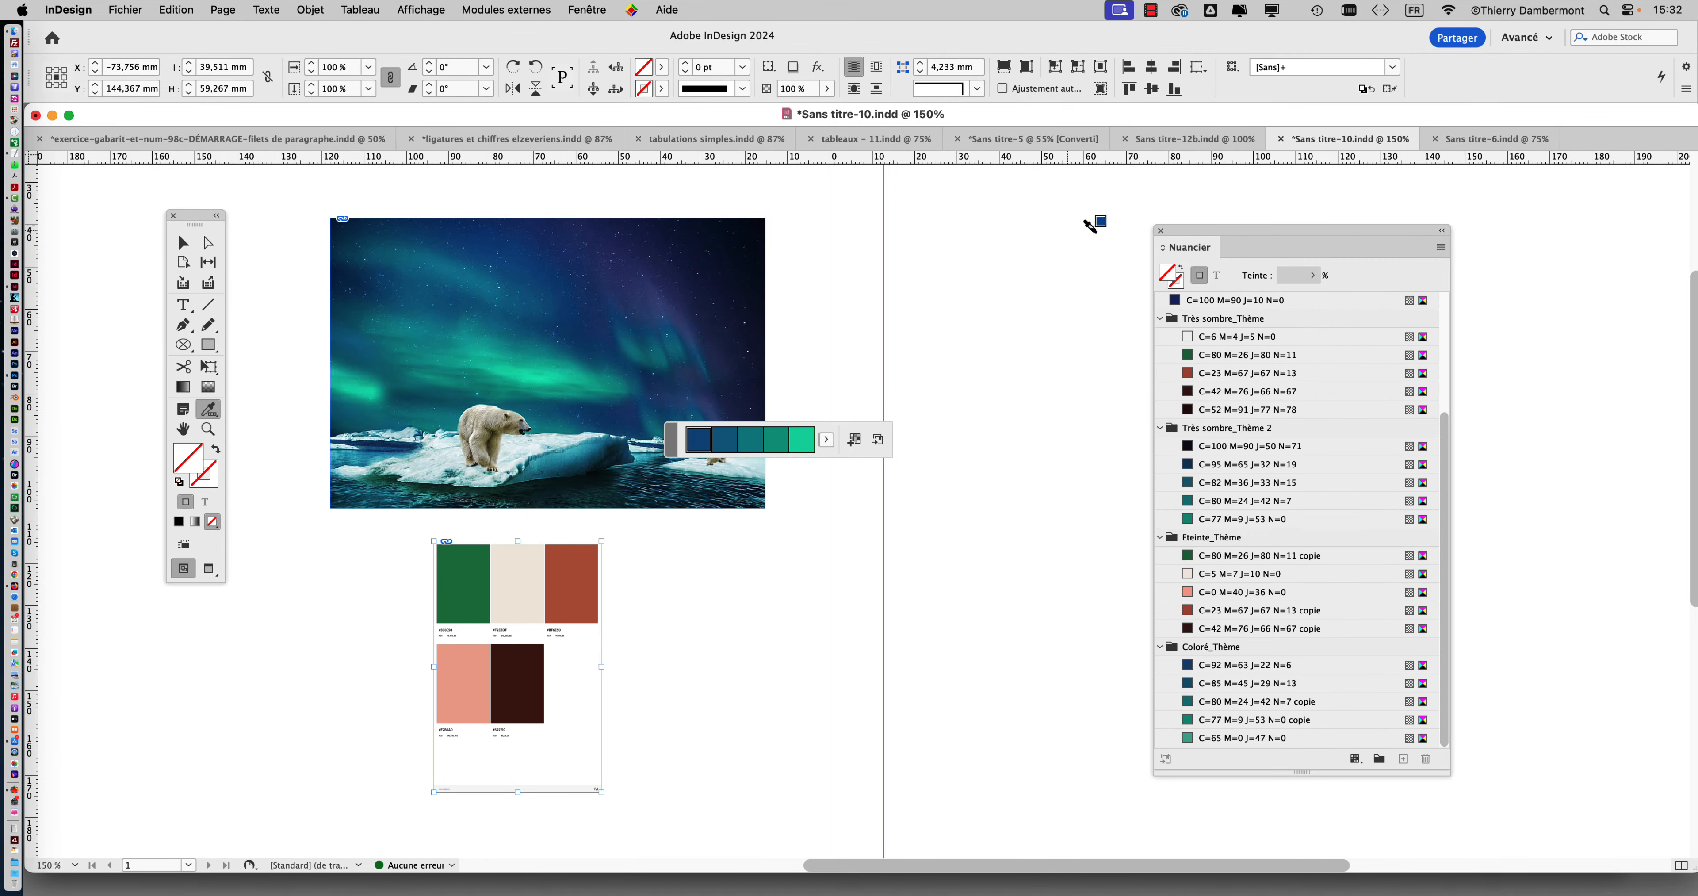
# Reposition the Nuancier panel, move the theme bar clear of the photo and return to the Selection tool with nothing selected
pyautogui.moveTo(1188, 239); pyautogui.dragTo(1202, 234)
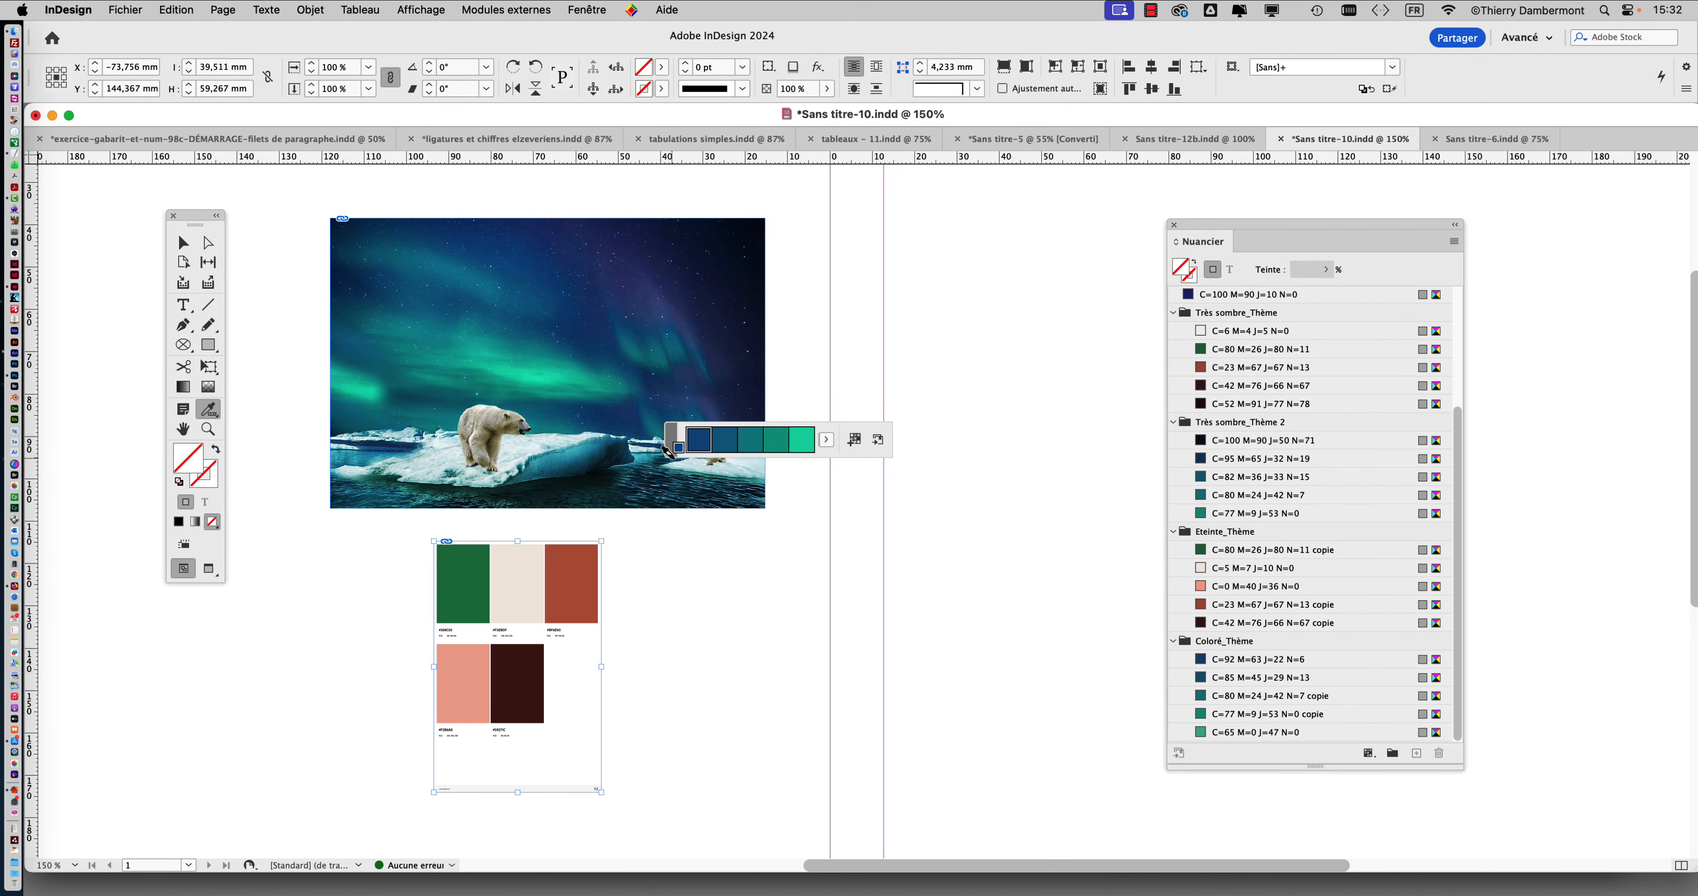
pyautogui.moveTo(675, 449); pyautogui.dragTo(802, 251)
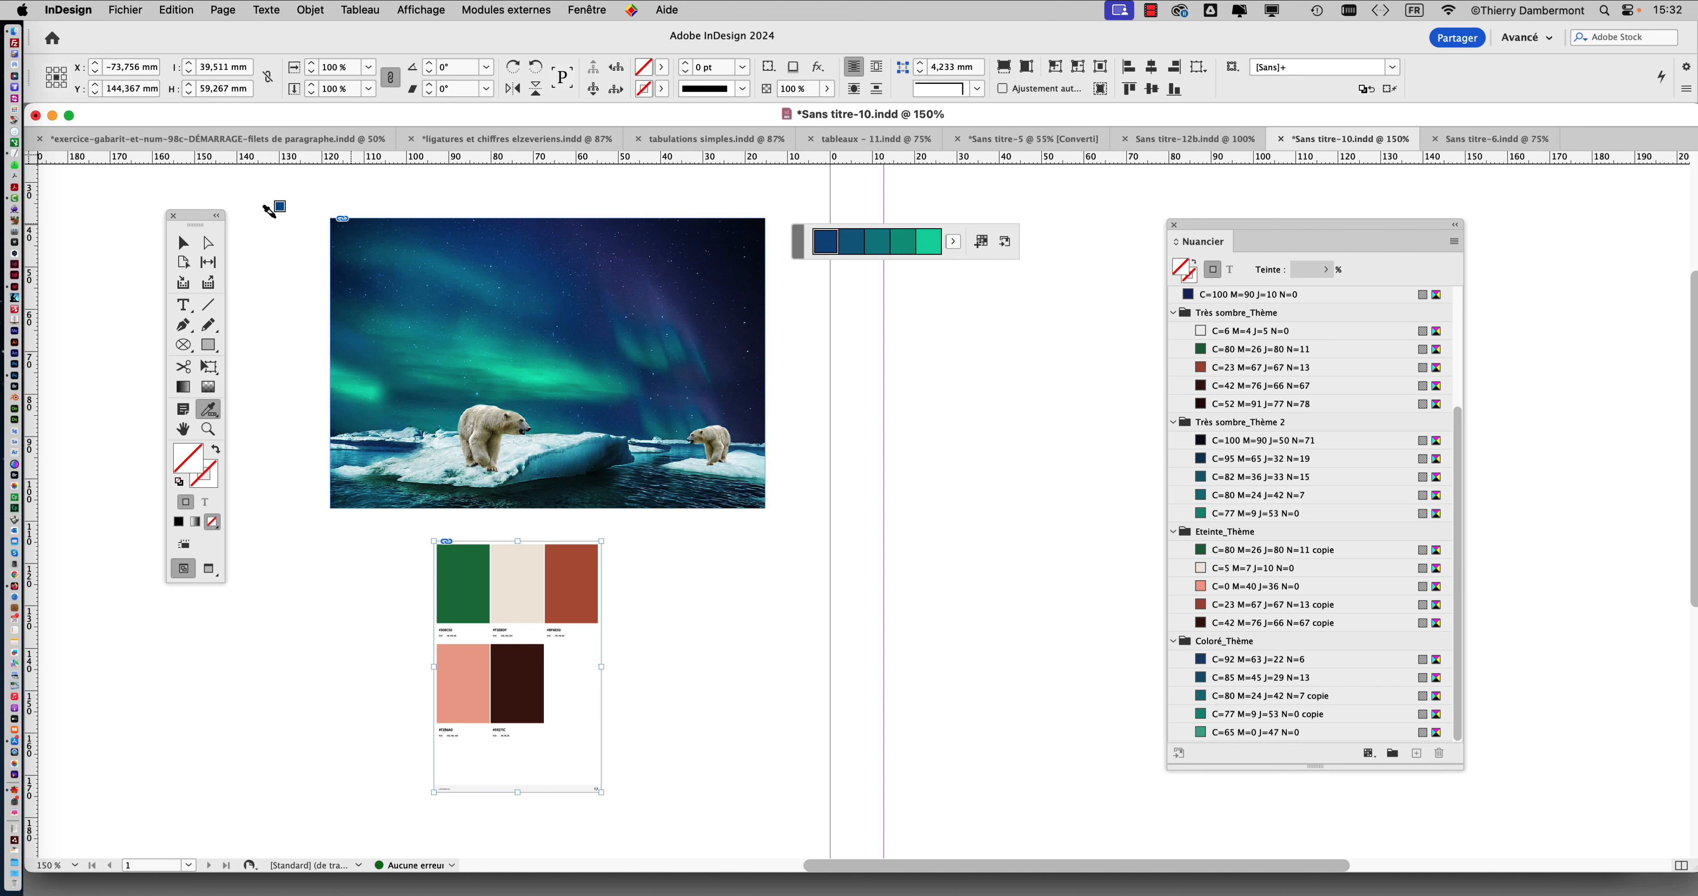
pyautogui.click(284, 283)
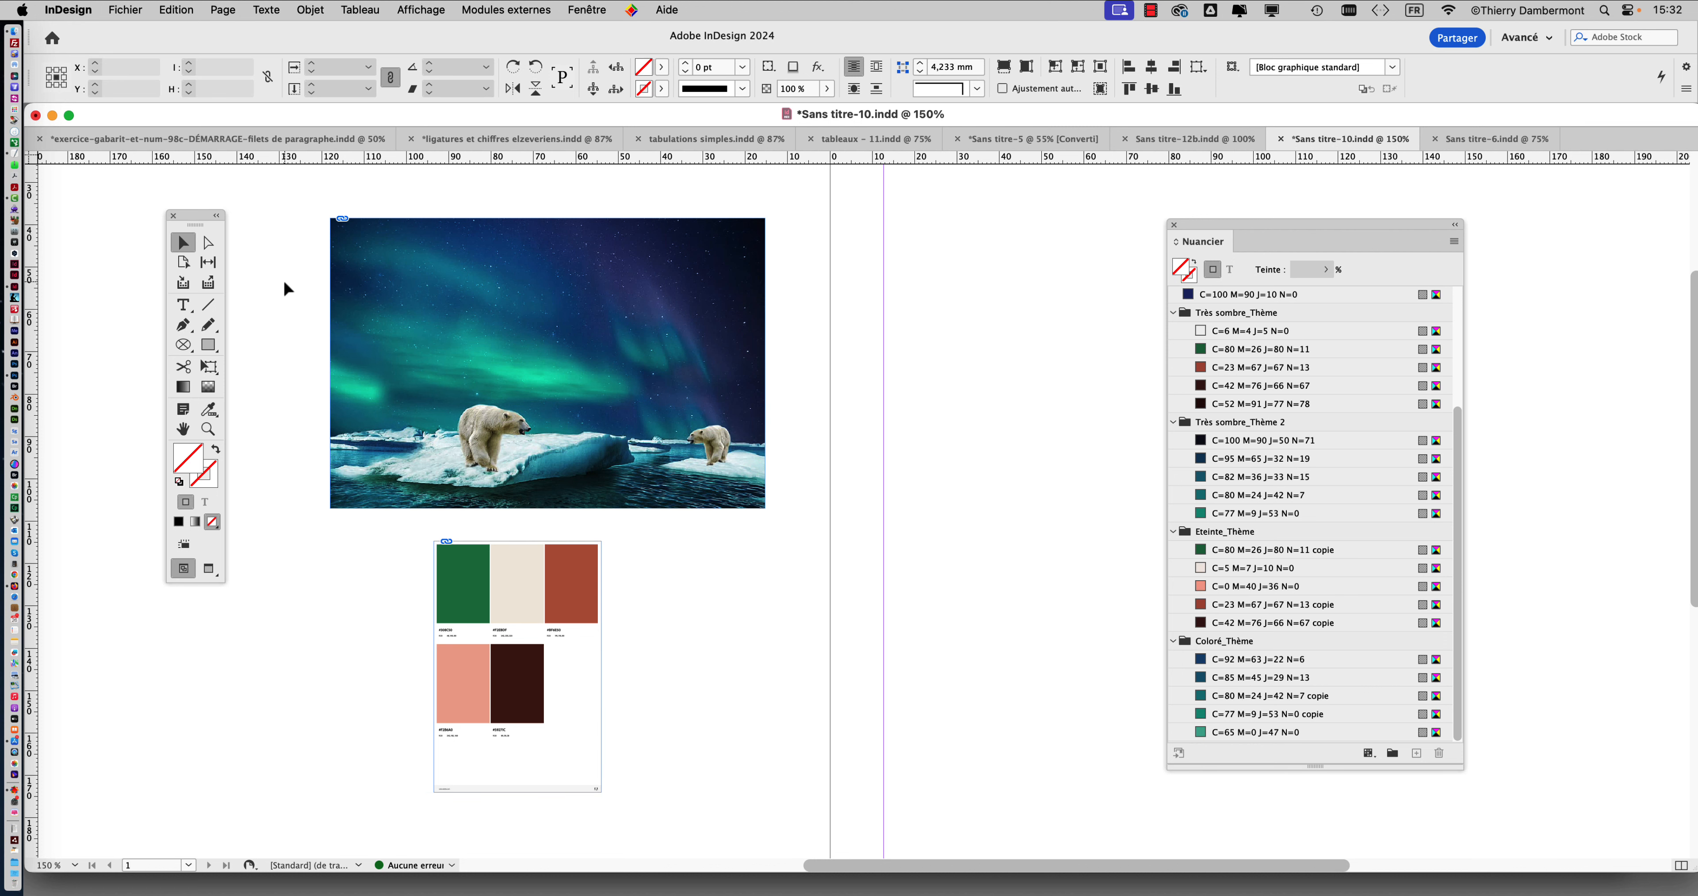